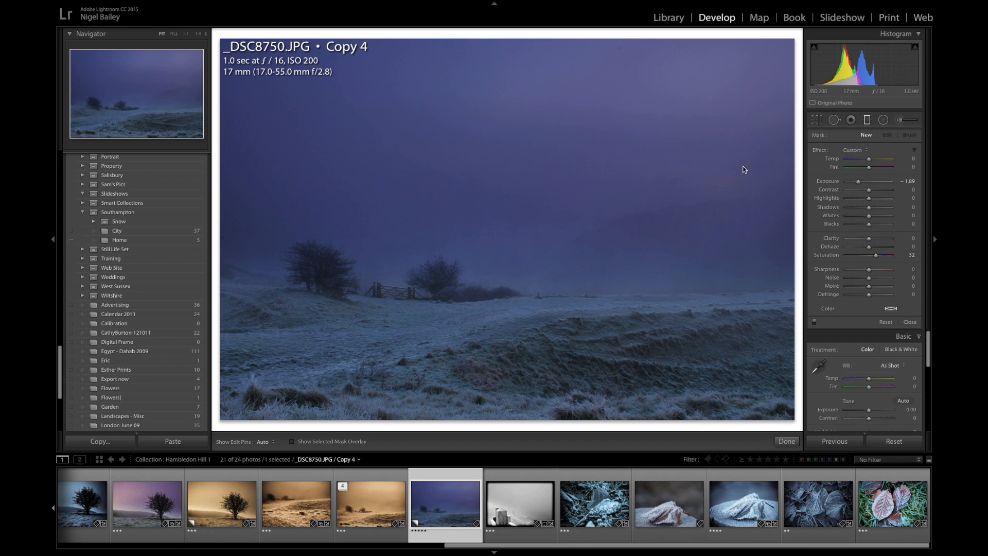
Open the Crop & Straighten tool and compare _DSC8749.JPG with _DSC8750.JPG Copy 4.
left_click(817, 120)
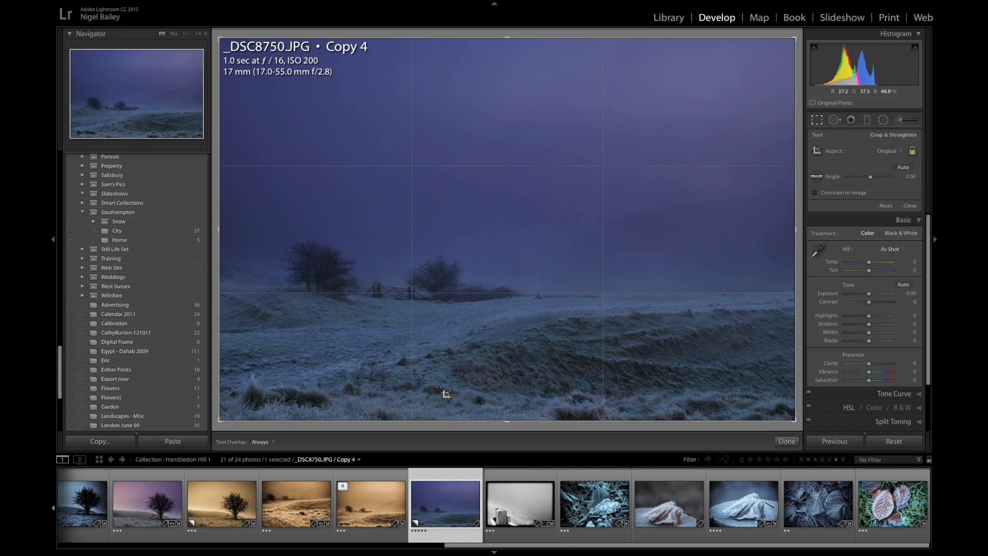
left_click(298, 539)
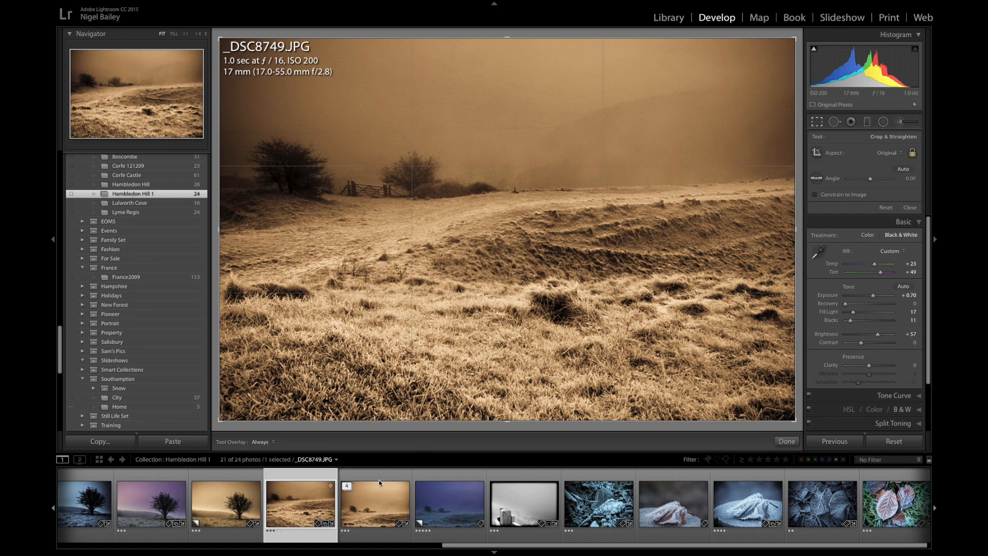
left_click(436, 479)
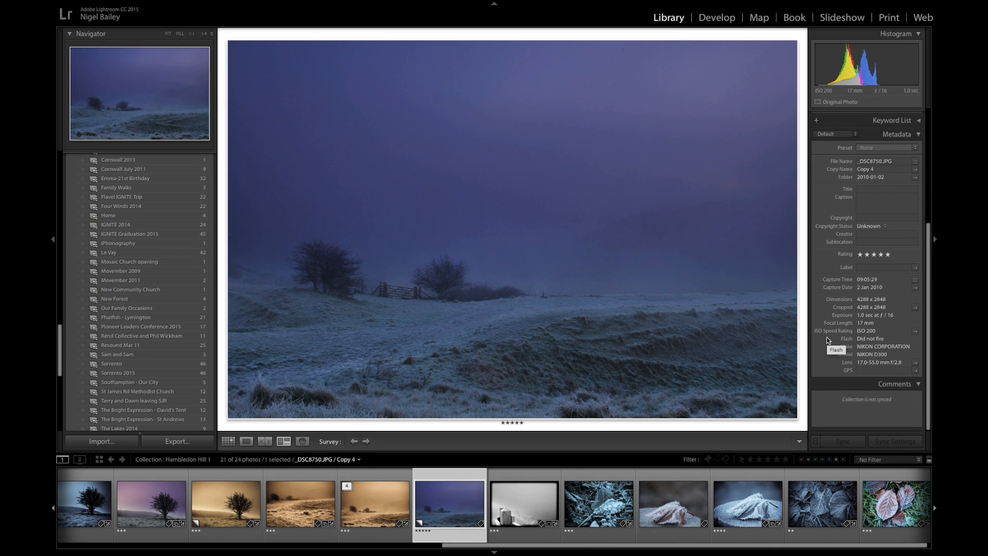
Examine the camera metadata and keywords of _DSC8750.JPG Copy 4 in the Library module.
scroll(895, 330, "down", 1)
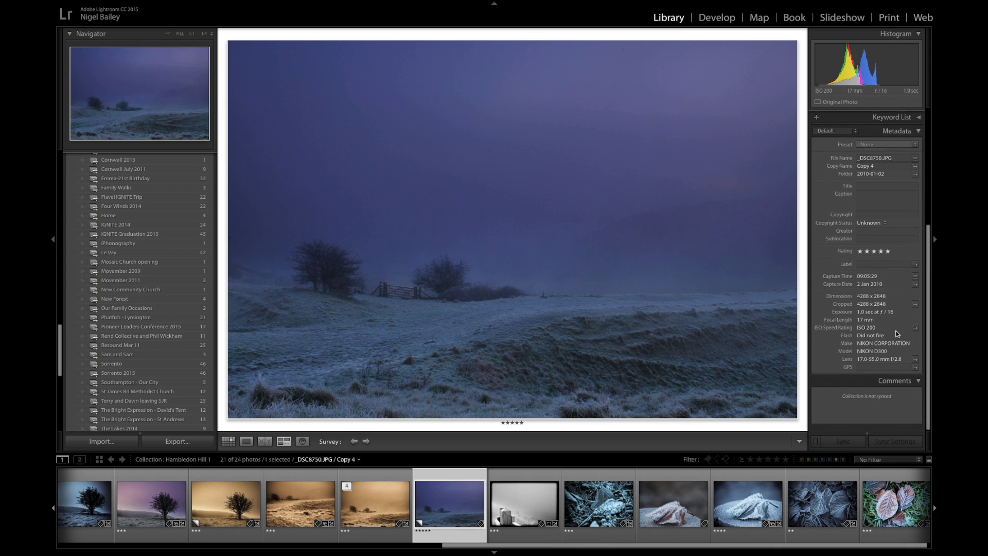
scroll(893, 332, "up", 5)
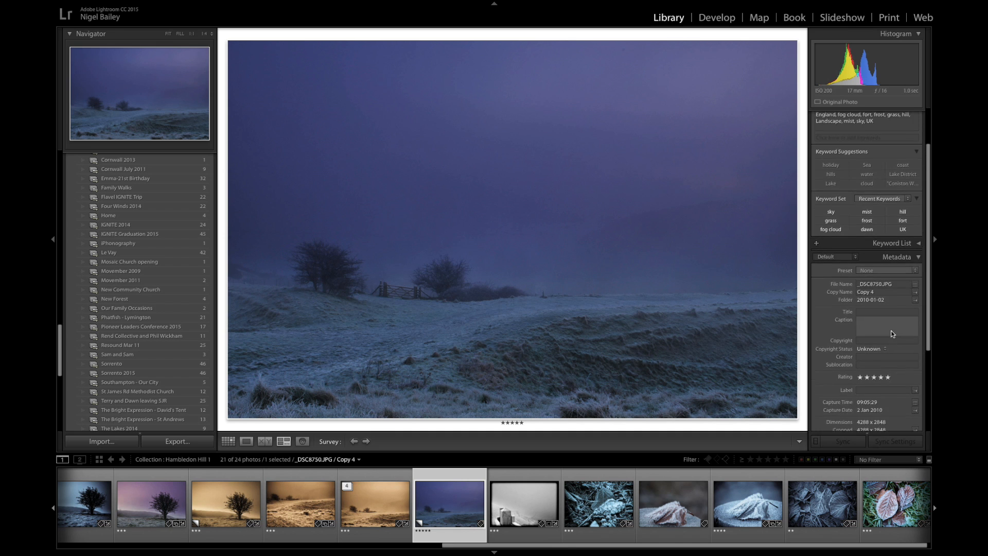
scroll(890, 331, "up", 2)
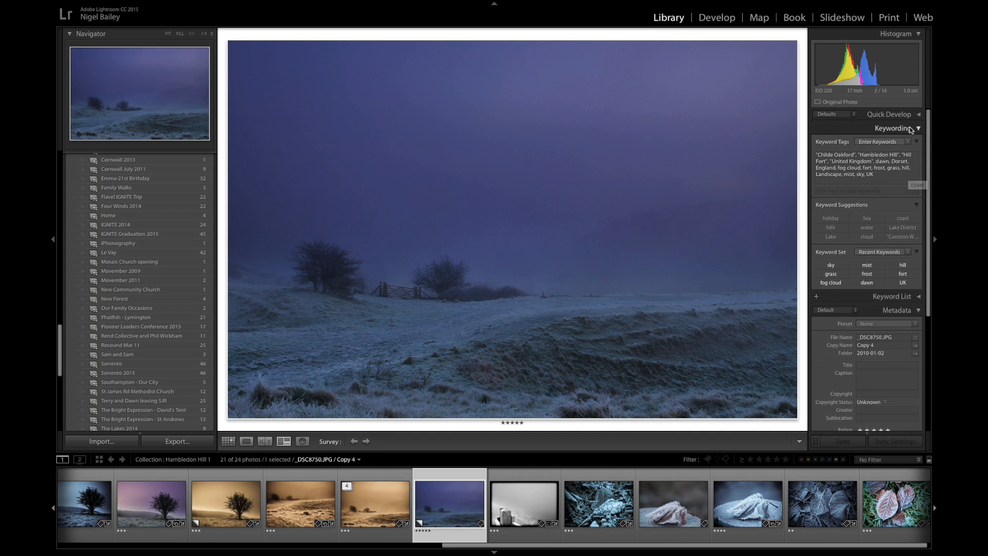
scroll(878, 256, "down", 3)
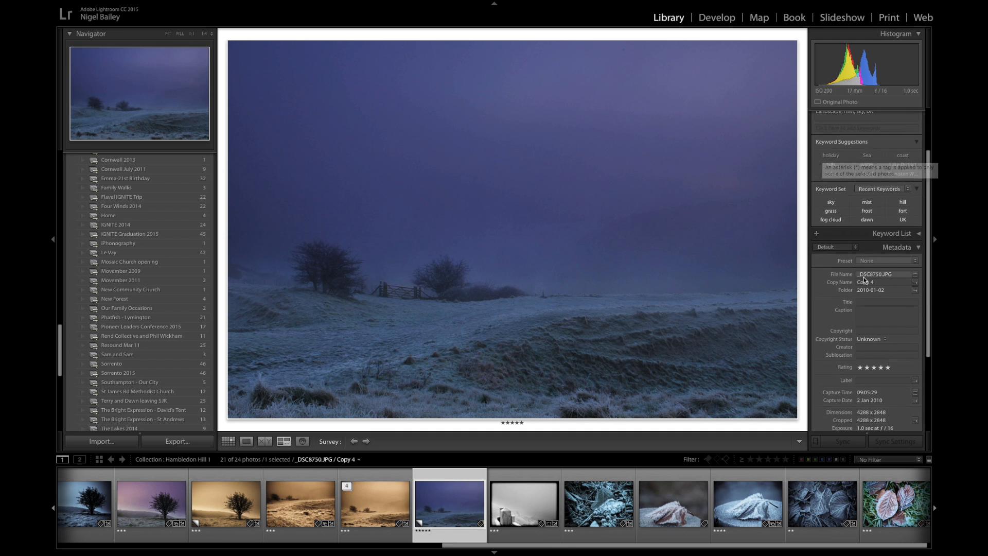
scroll(864, 281, "down", 3)
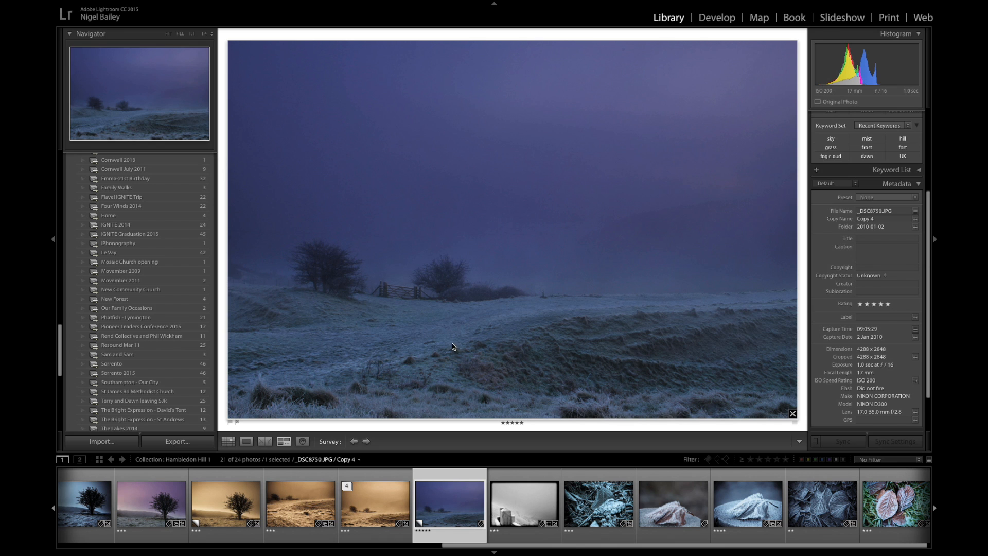
Switch to the Develop module and compare the sepia _DSC8750.JPG with its blue Copy 4.
left_click(712, 19)
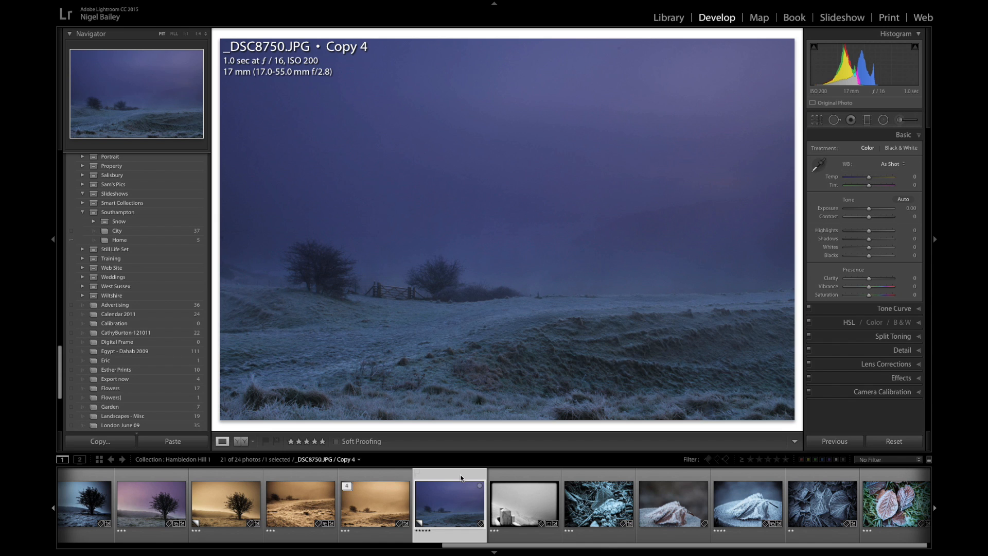
left_click(379, 480)
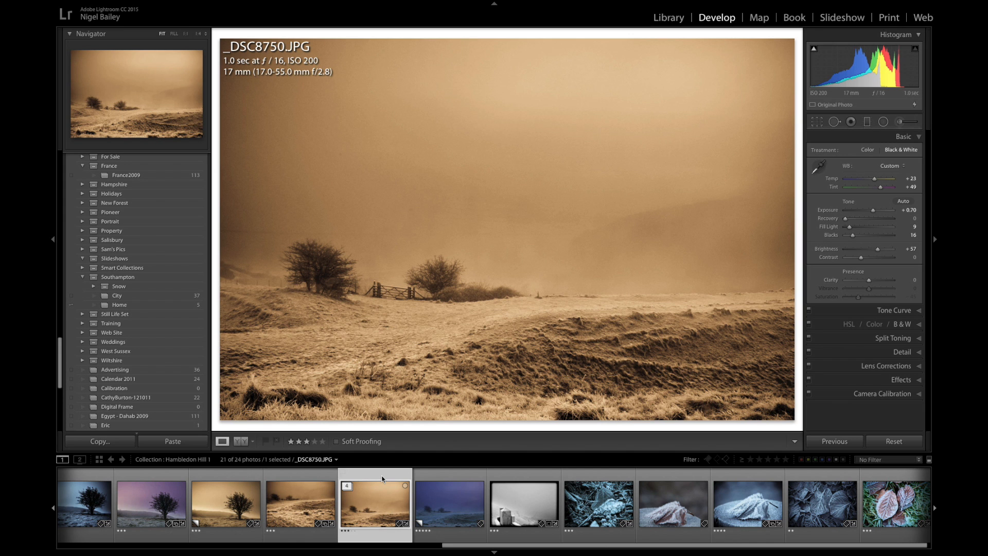
left_click(434, 474)
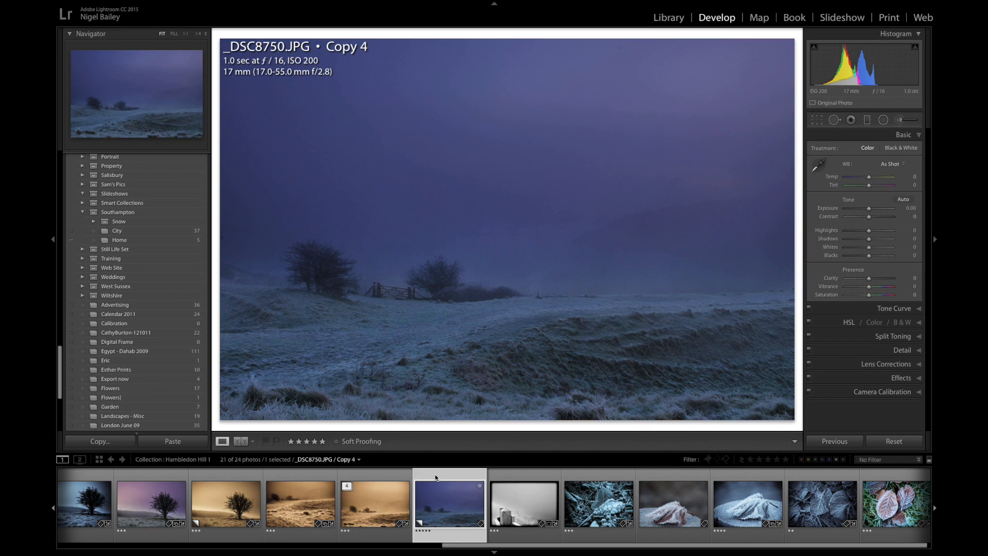
right_click(392, 477)
left_click(385, 476)
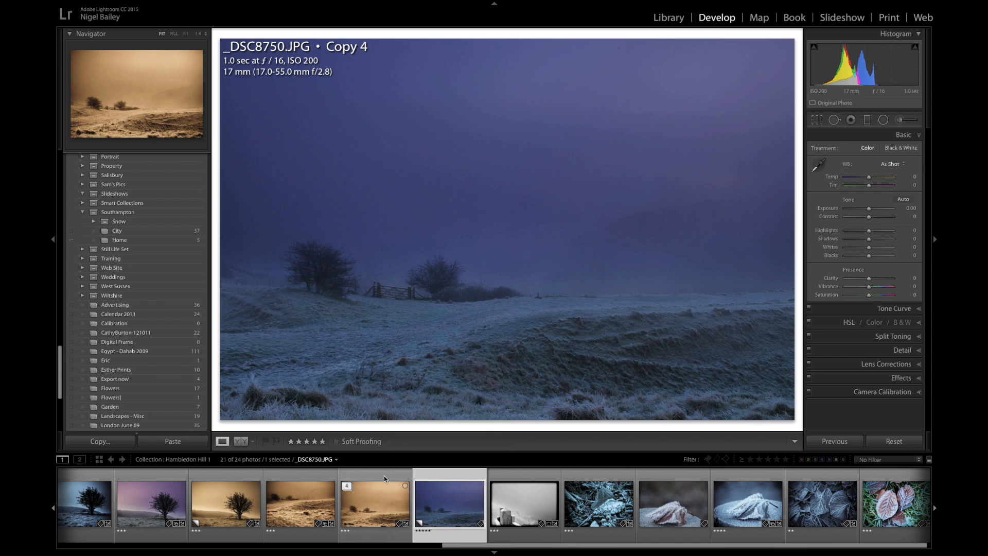
left_click(385, 477)
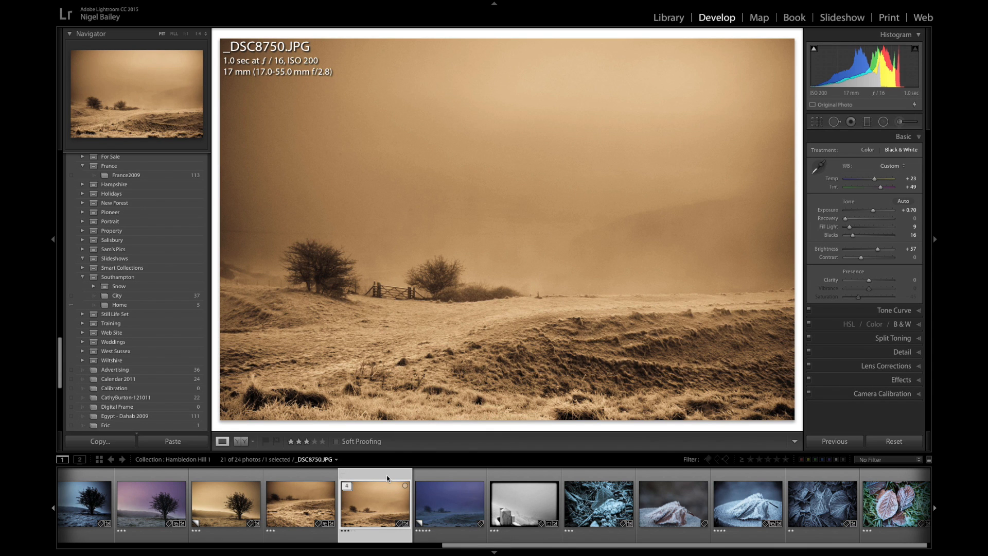
left_click(455, 476)
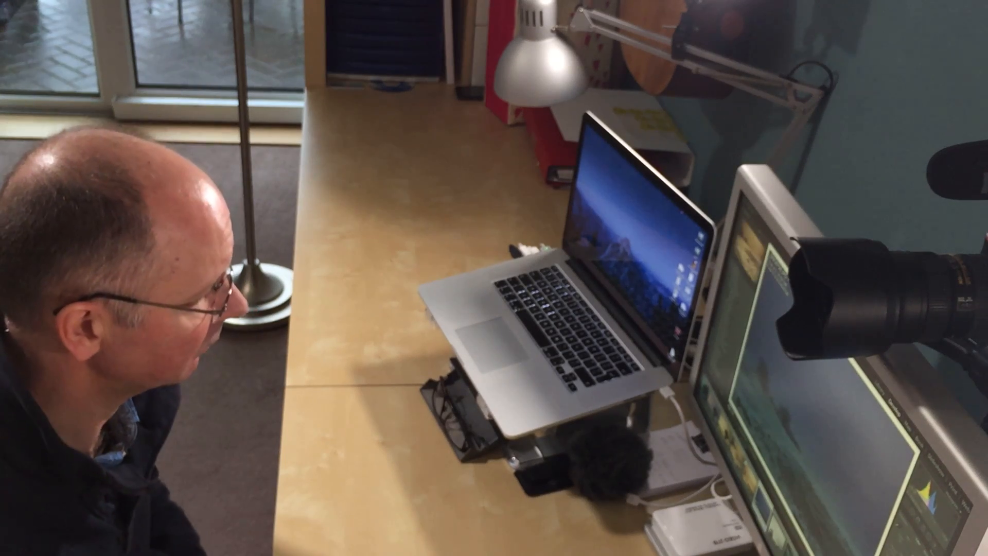
View the sepia photos _DSC8747.JPG Copy 1 and _DSC8749.JPG, and return to _DSC8750.JPG Copy 4.
key("Left")
key("Left")
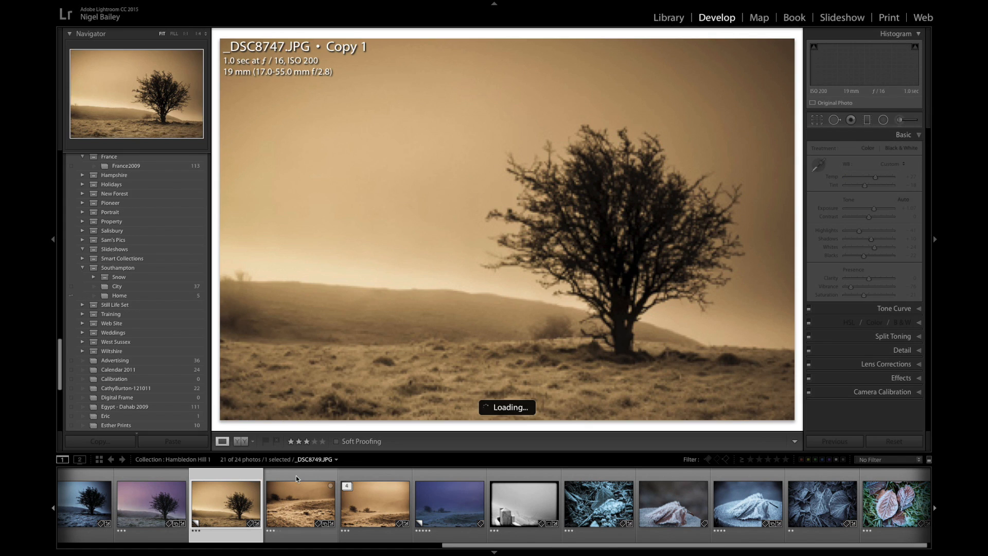
left_click(298, 474)
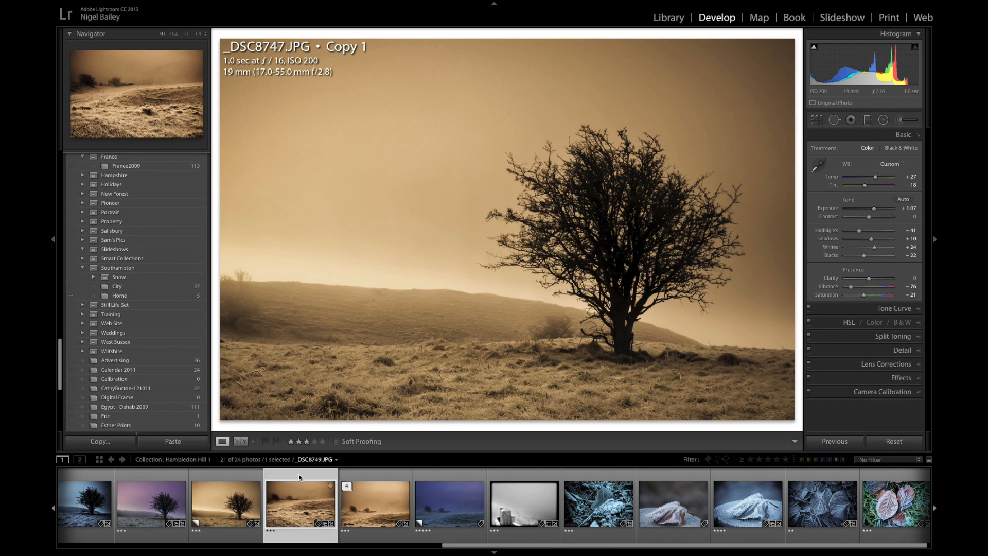
left_click(454, 474)
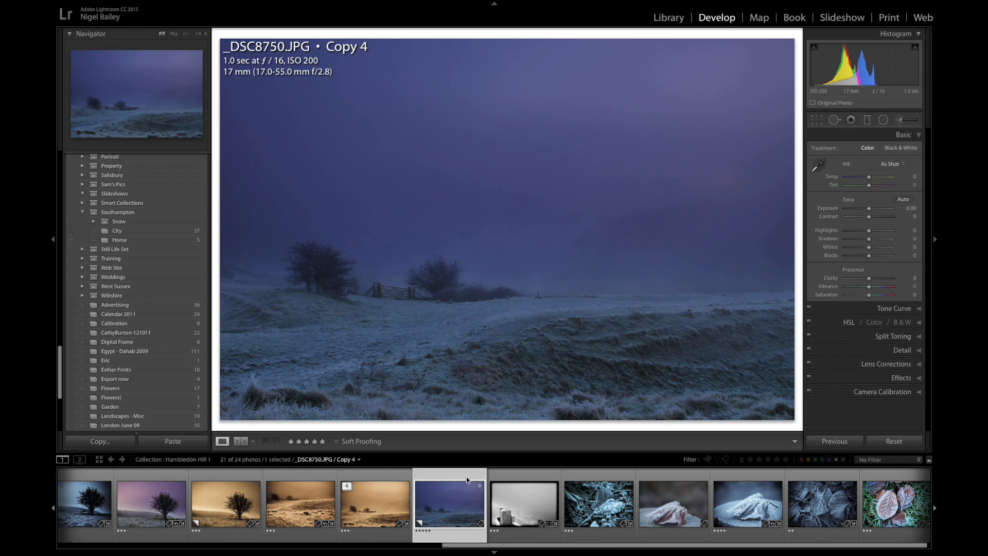
Unstack the sepia _DSC8750.JPG and its virtual copies in the filmstrip.
right_click(366, 473)
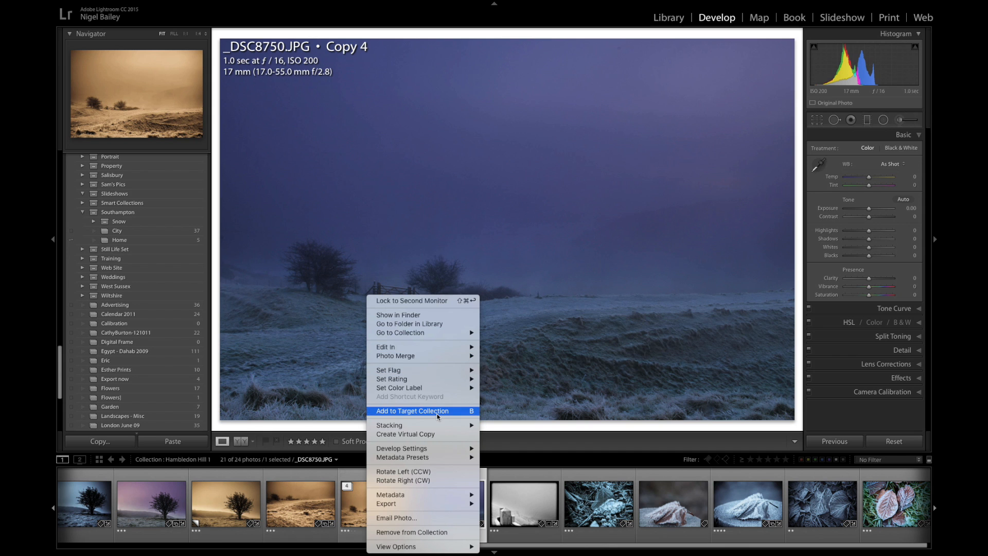
mouse_move(435, 426)
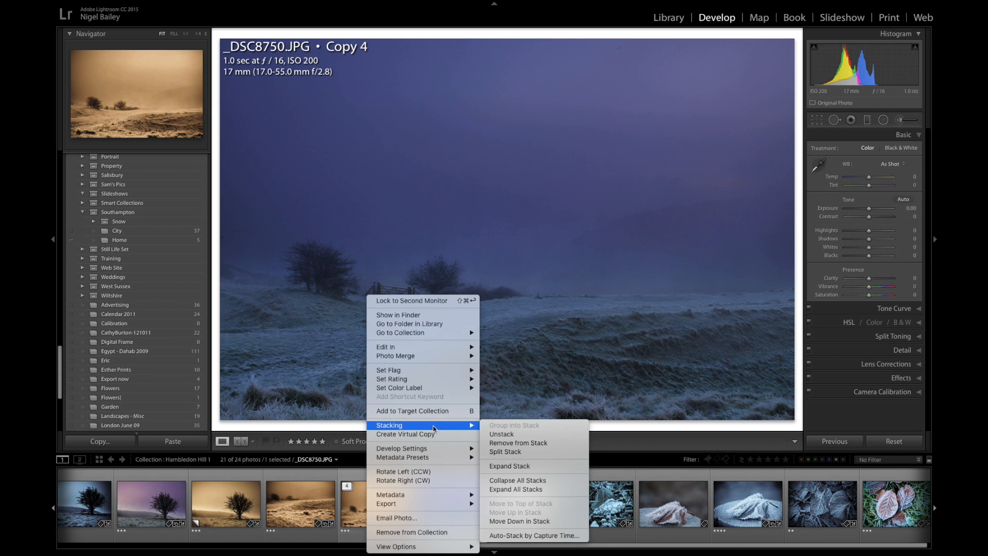
left_click(498, 435)
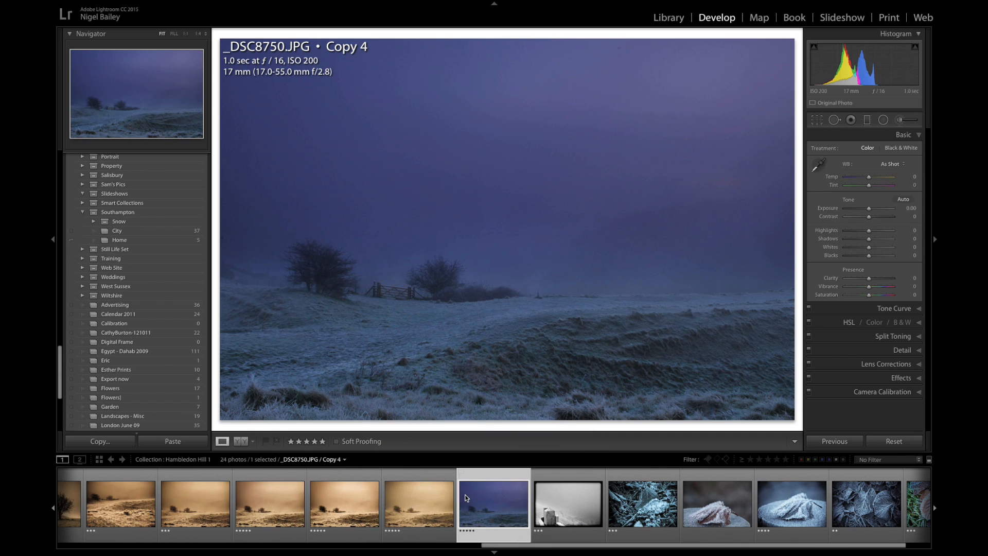
Look through the earlier edits in the collection, from _DSC8749.JPG back through the _DSC8747.JPG versions to _DSC8746.JPG.
left_click(132, 477)
scroll(186, 475, "up", 3)
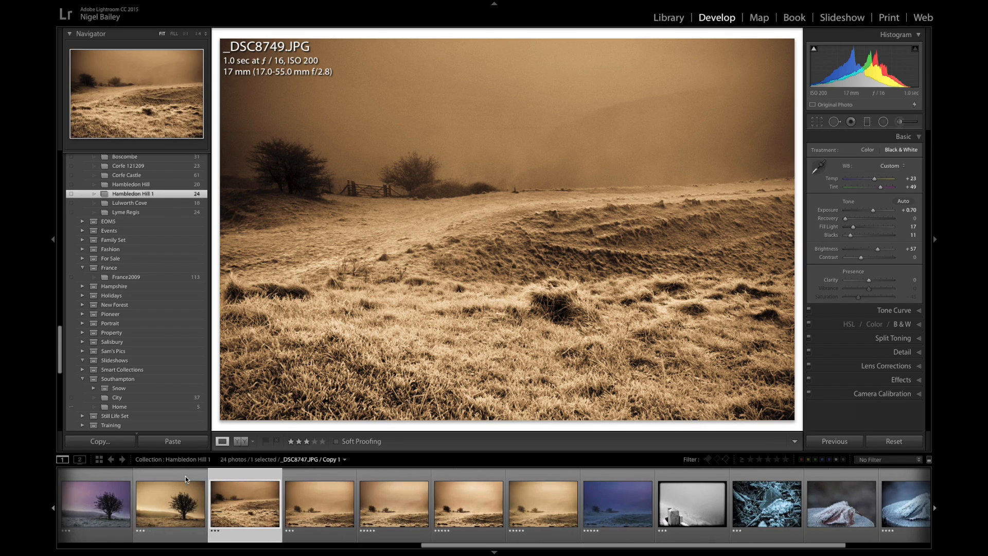
scroll(185, 477, "up", 3)
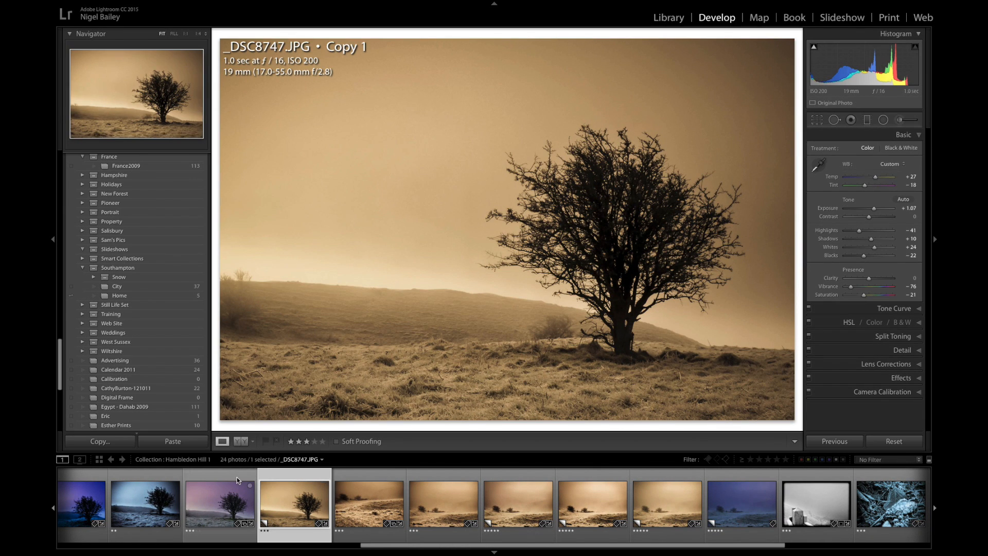
left_click(220, 477)
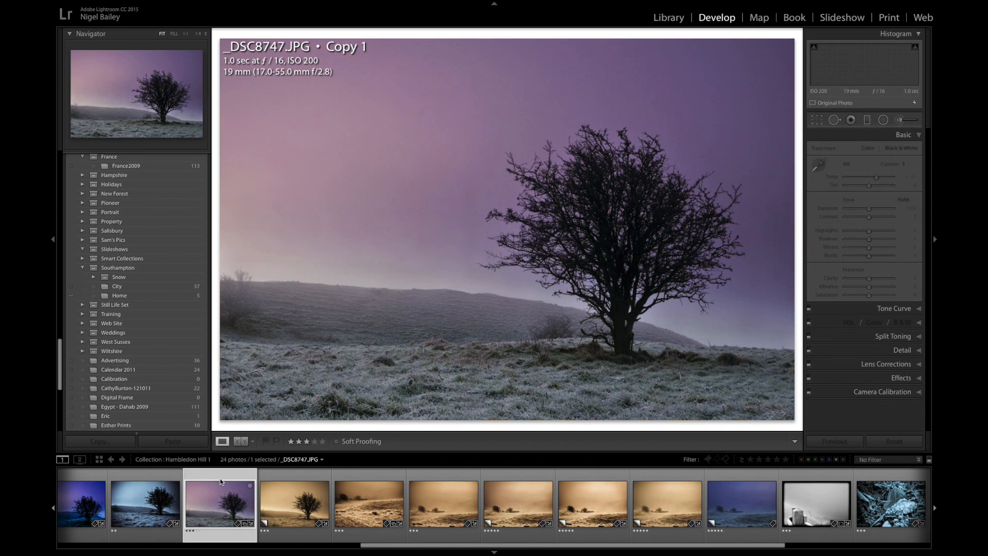
left_click(159, 481)
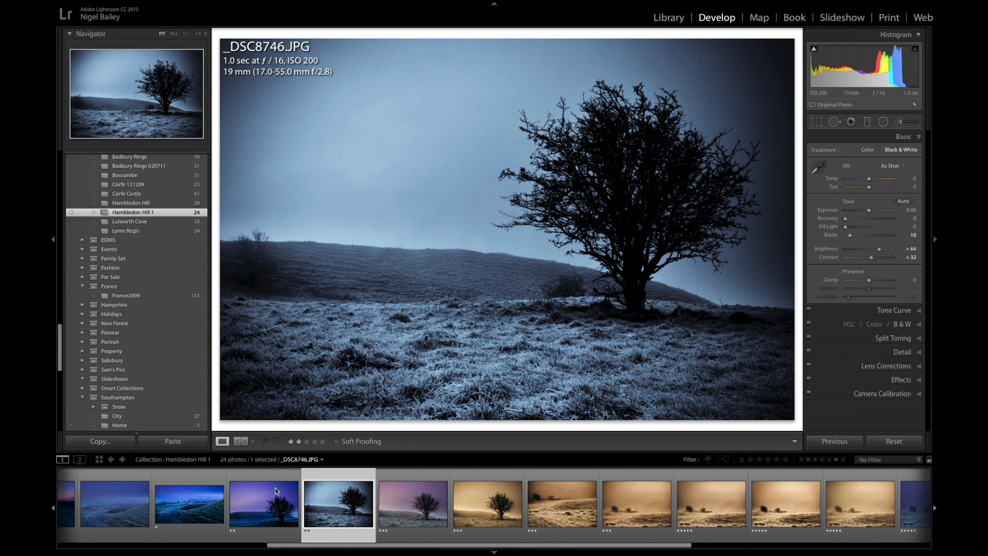
scroll(285, 479, "down", 5)
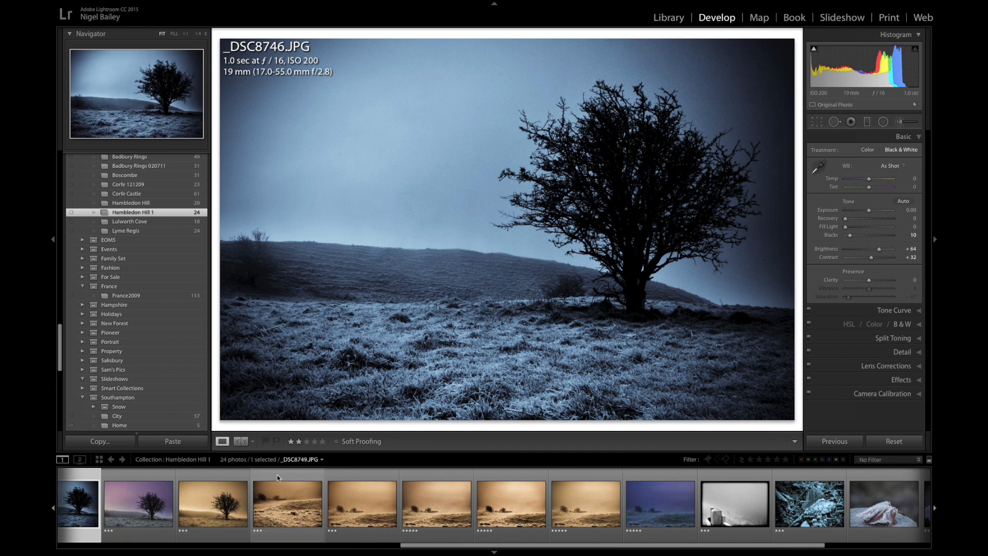
scroll(430, 489, "down", 2)
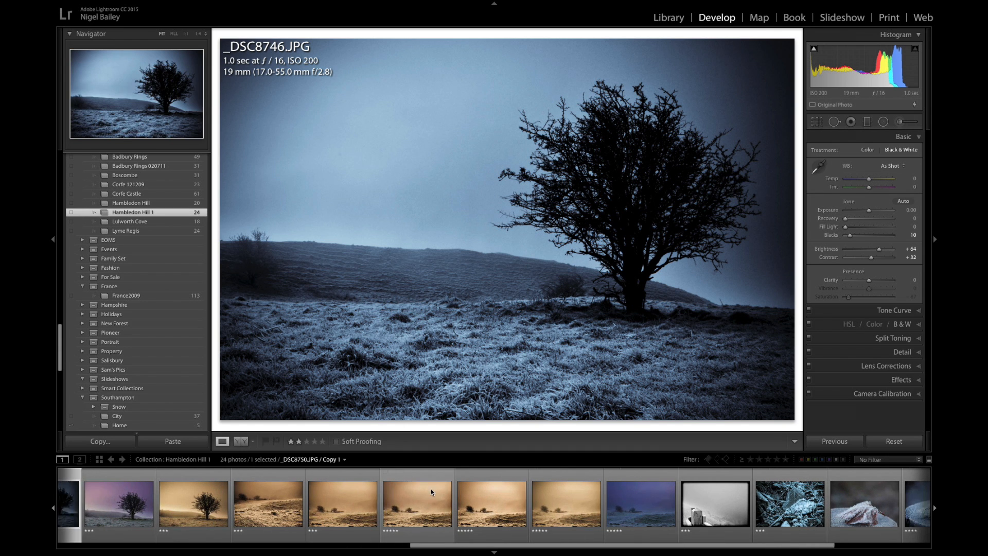
Compare the finished sepia version _DSC8750.JPG Copy 3 with the blue Copy 4.
left_click(494, 474)
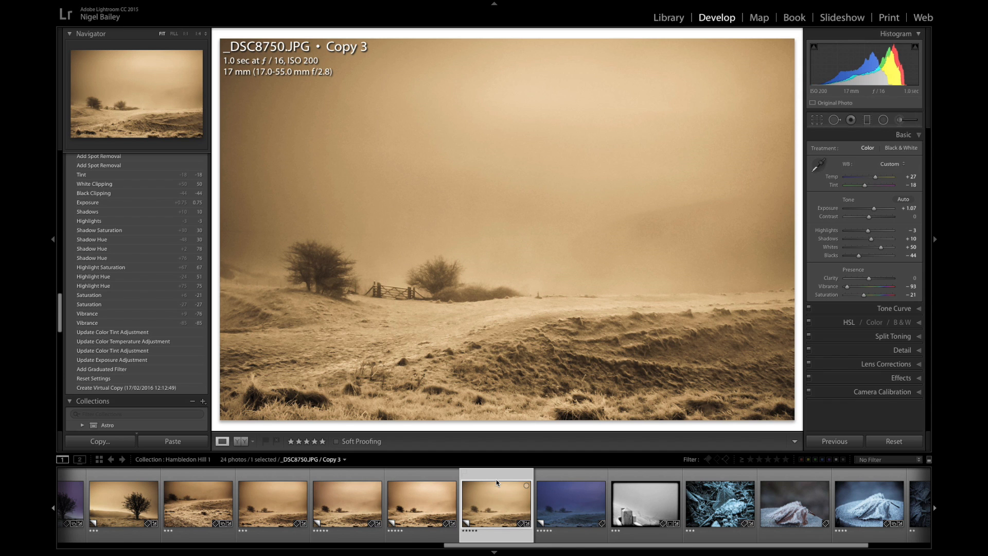
left_click(560, 473)
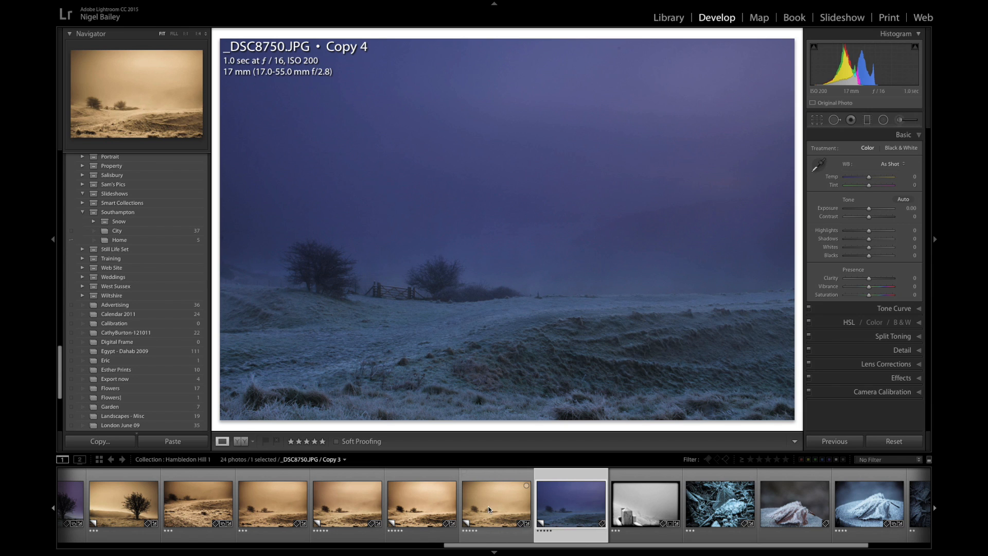
left_click(498, 479)
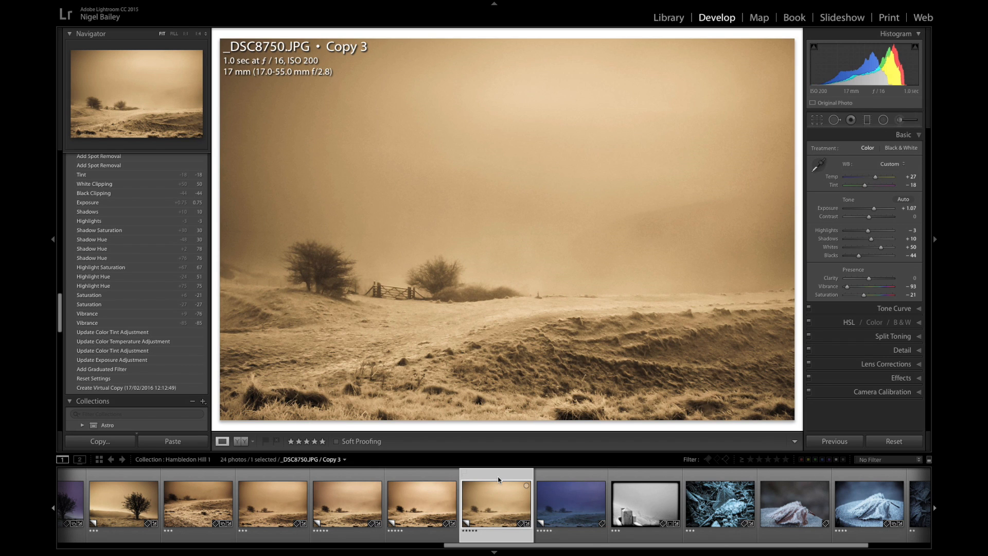
Desaturate _DSC8750.JPG Copy 4 by setting Vibrance to −80 and Saturation to −57.
left_click(554, 474)
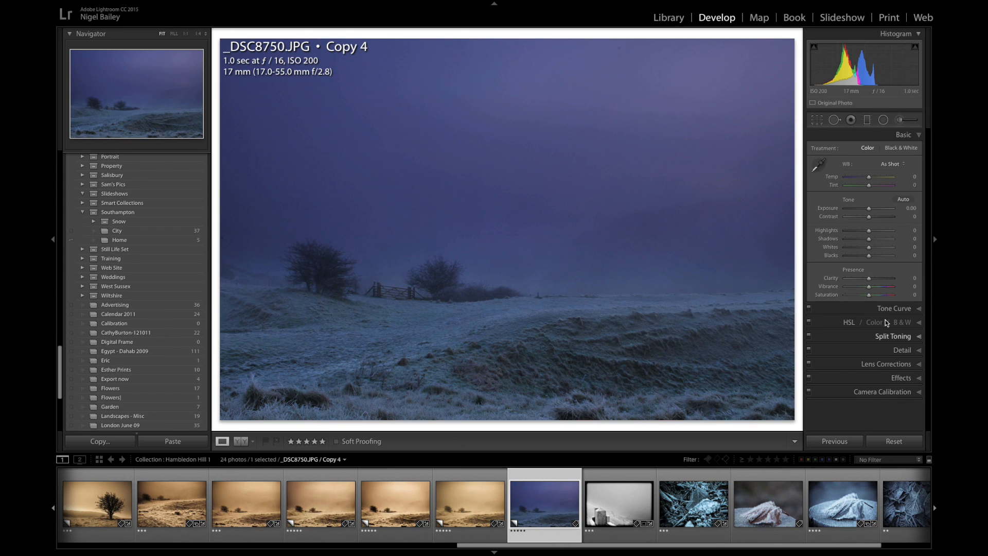
left_click_drag(871, 289, 850, 290)
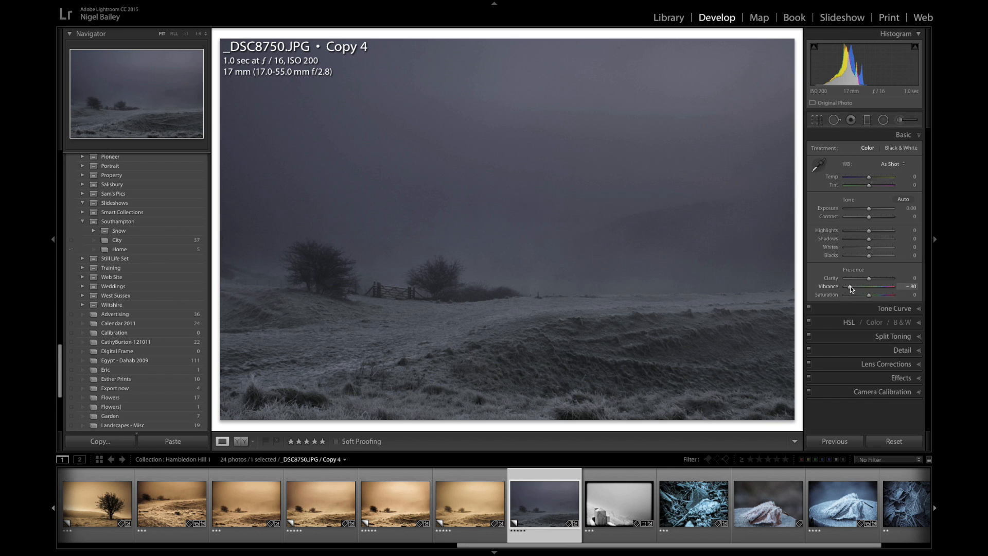
left_click_drag(869, 295, 856, 301)
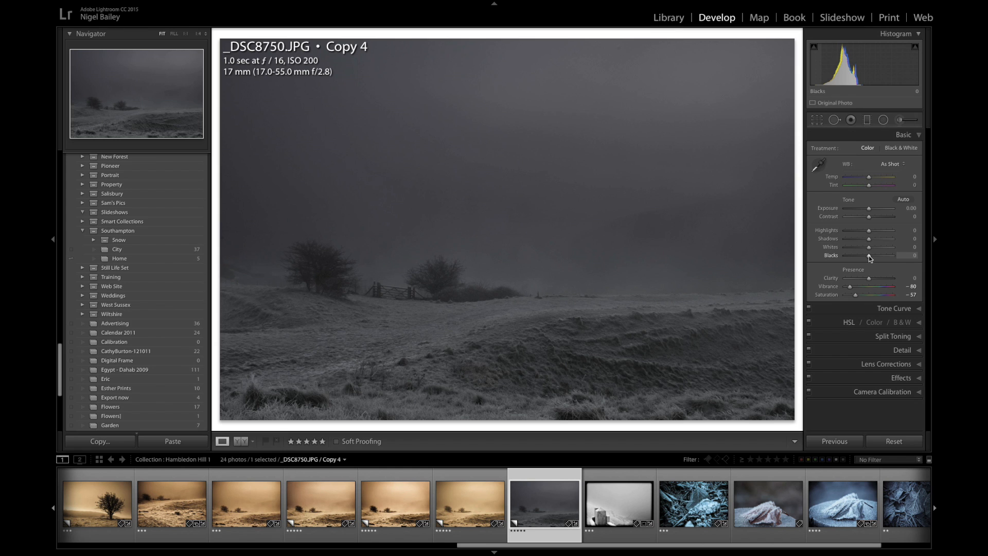
Set Blacks to −23 and Highlights to +50 on _DSC8750.JPG Copy 4.
left_click_drag(869, 255, 860, 263)
left_click_drag(863, 265, 863, 261)
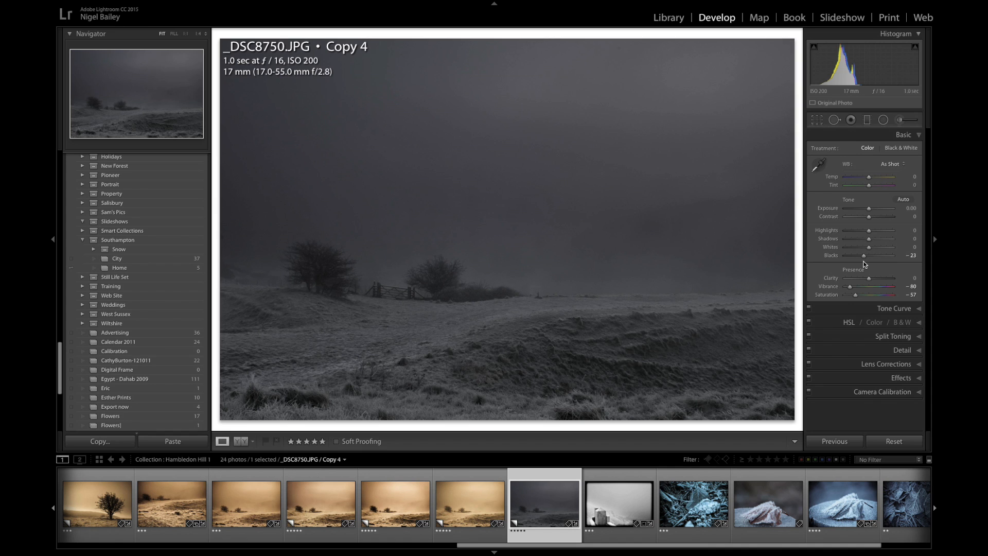
left_click(869, 230, "alt")
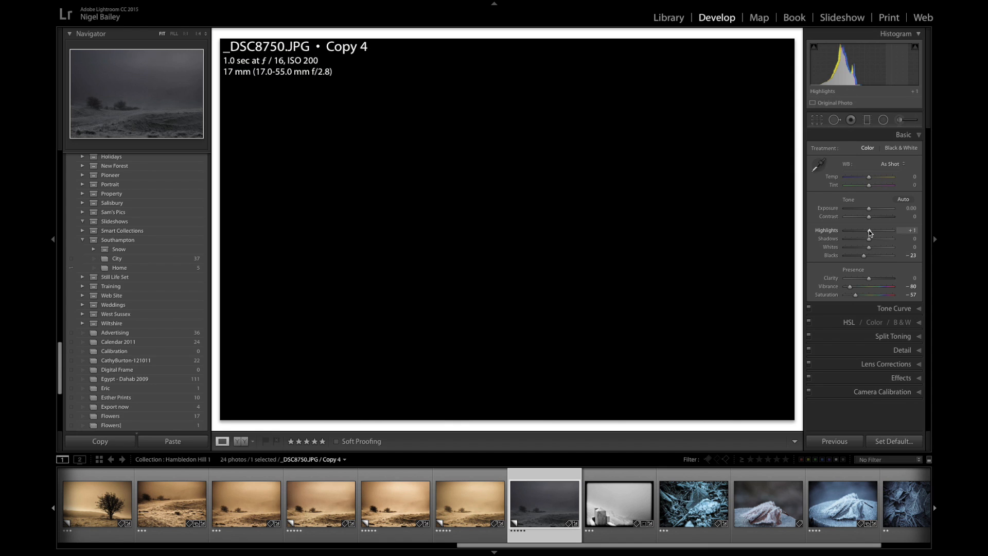
mouse_move(869, 230)
left_mouse_down()
mouse_move(879, 230)
mouse_move(844, 231)
mouse_move(891, 232)
mouse_move(836, 233)
mouse_move(880, 233)
left_mouse_up()
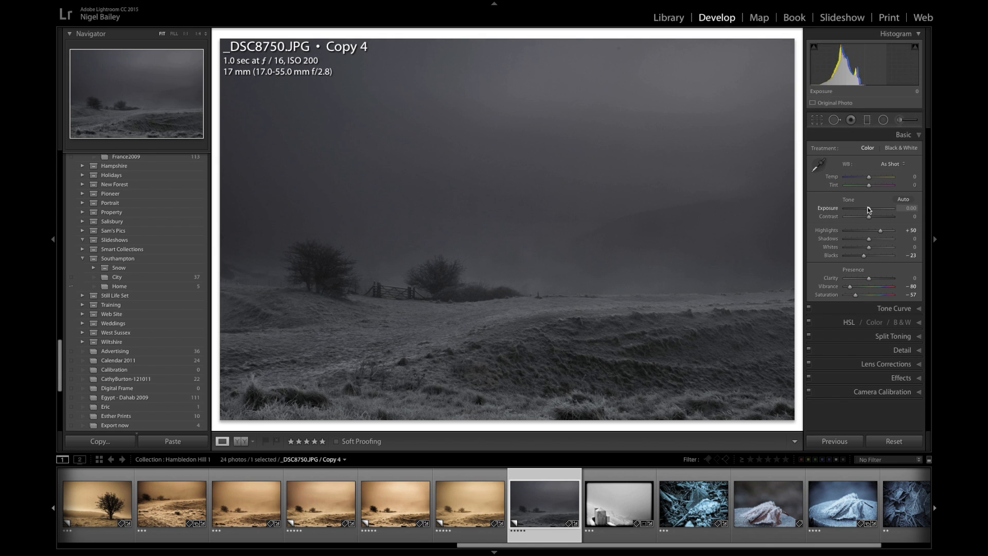
Set Exposure to +0.50 and split-tone the photo with Highlights hue 51, saturation 66 and Shadows hue 27, saturation 29.
left_click_drag(869, 206, 872, 208)
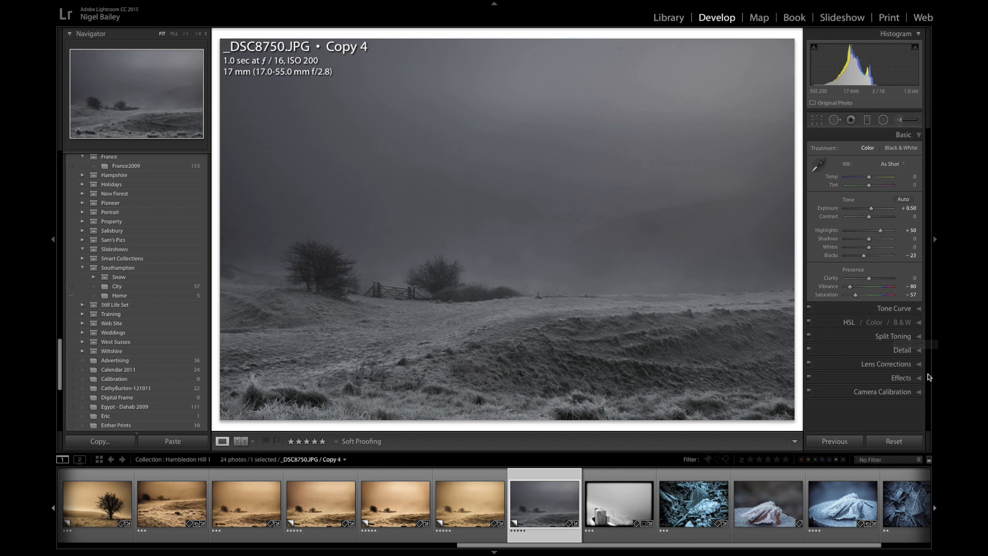
left_click(920, 337)
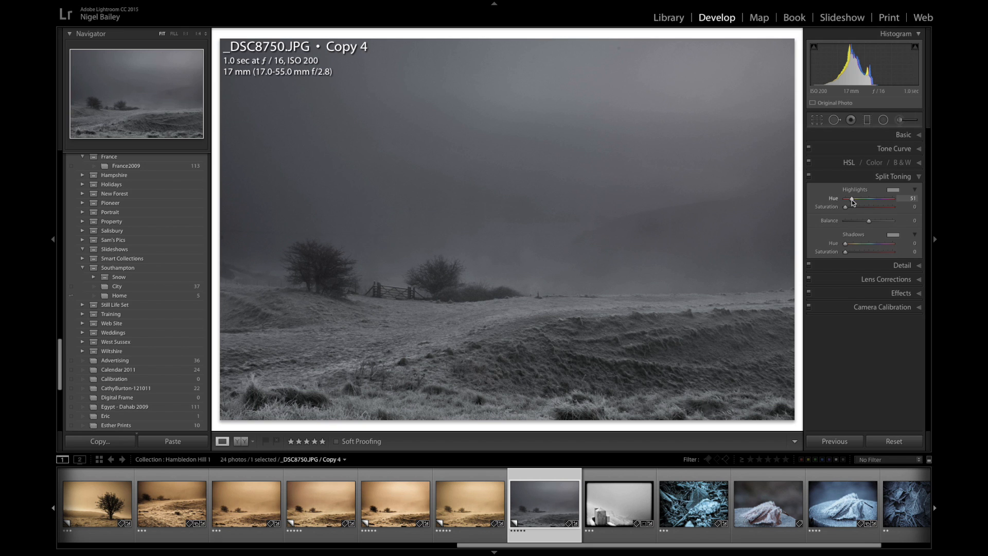
left_click_drag(846, 208, 879, 210)
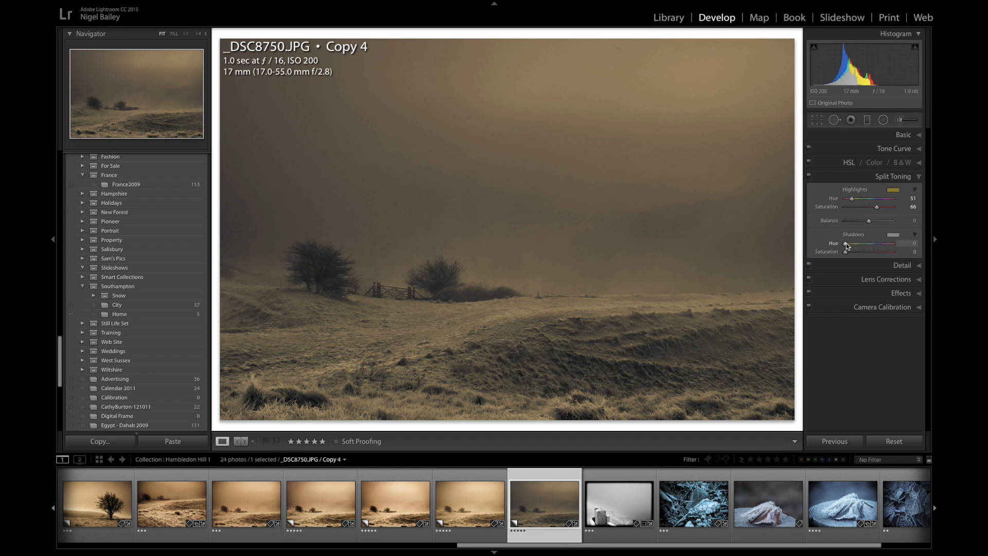
left_click_drag(846, 245, 859, 254)
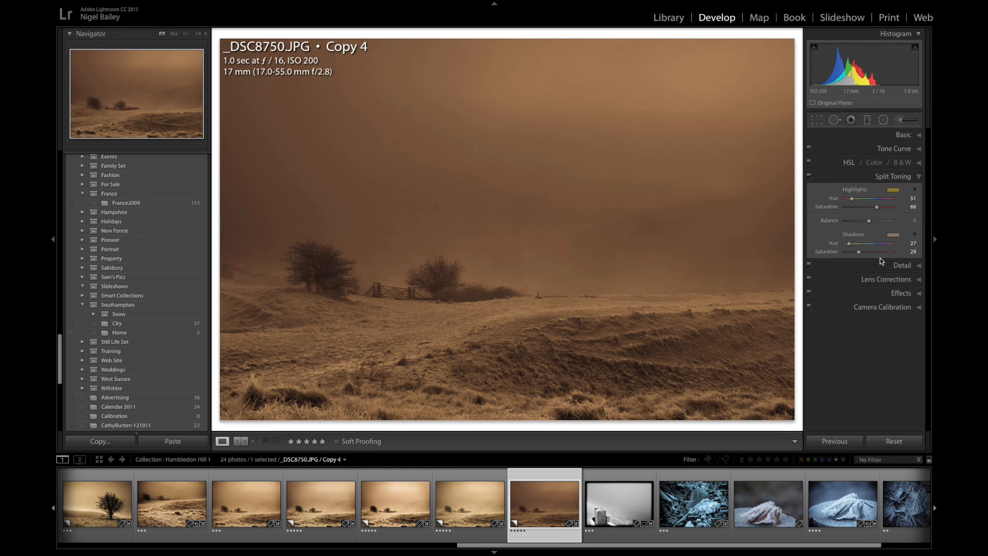
Brighten the toned photo by setting Whites to +58 and Exposure to +0.70.
left_click(905, 134)
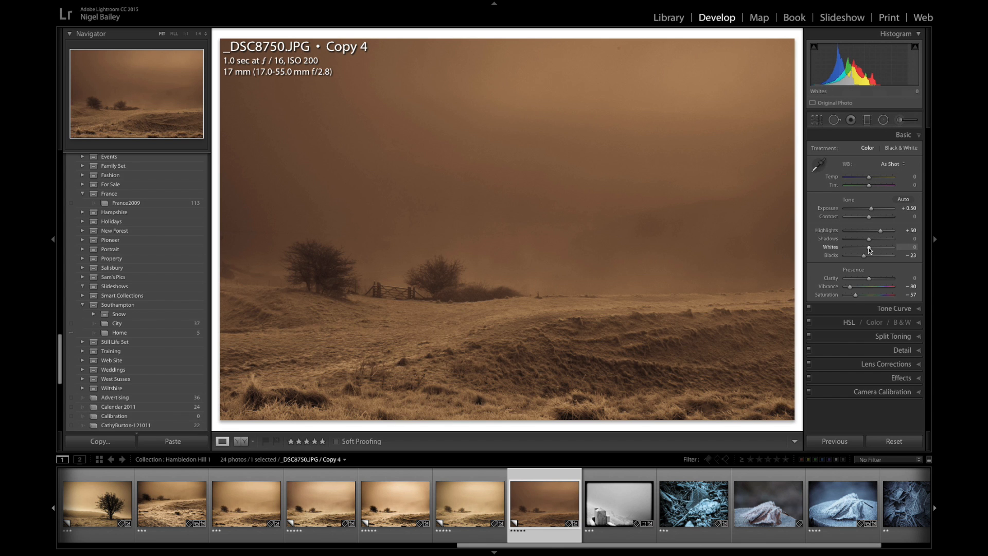
left_click_drag(869, 247, 882, 248)
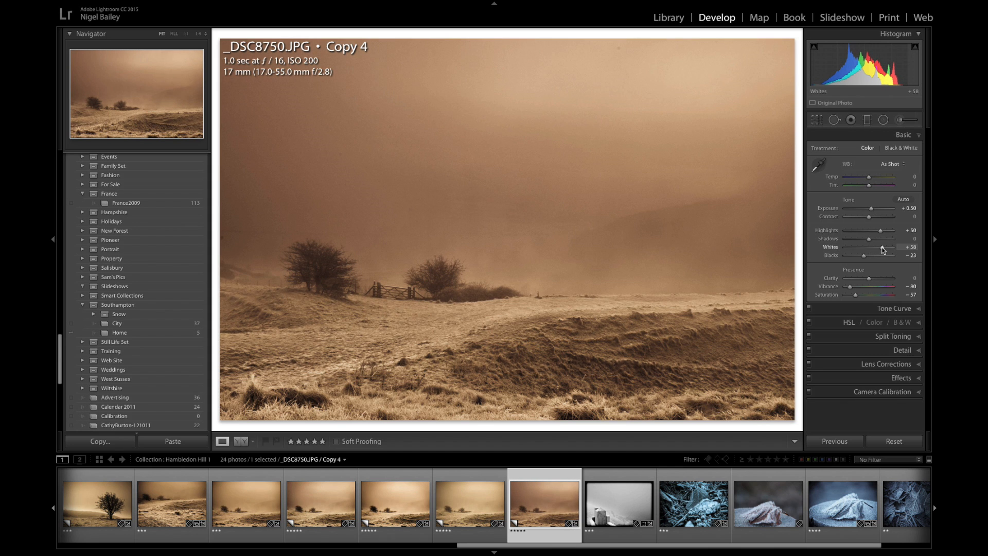
left_click(872, 209)
left_click_drag(871, 208, 873, 209)
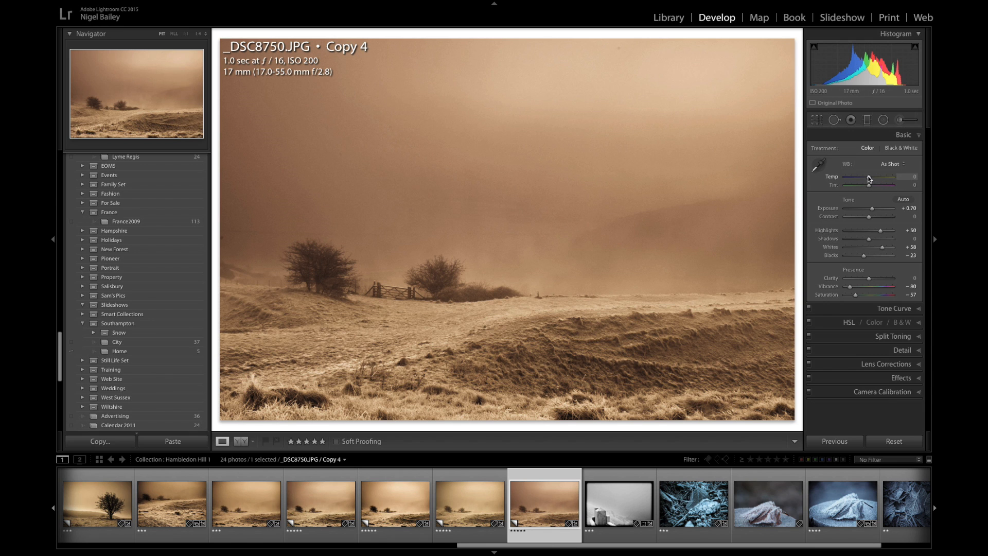
Adjust the white balance to Temp +29 and Tint −26.
left_click_drag(869, 178, 875, 178)
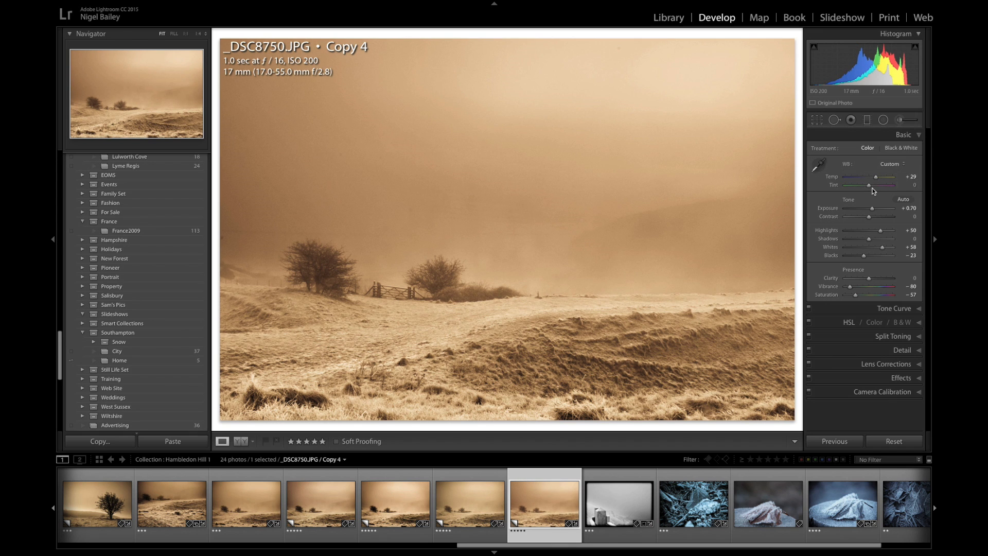
left_click_drag(869, 186, 864, 192)
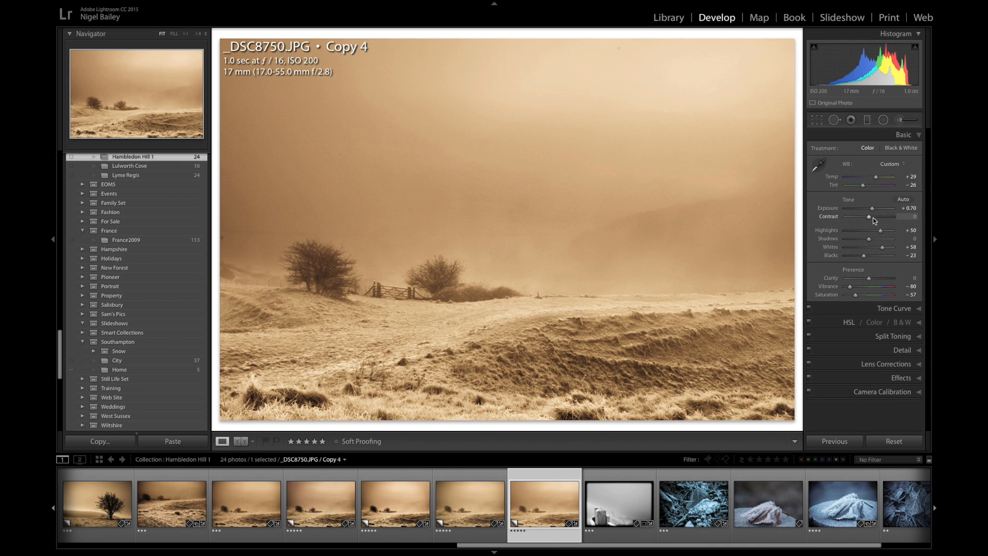
Set Contrast to +51 and Clarity to +15.
left_click_drag(873, 218, 882, 218)
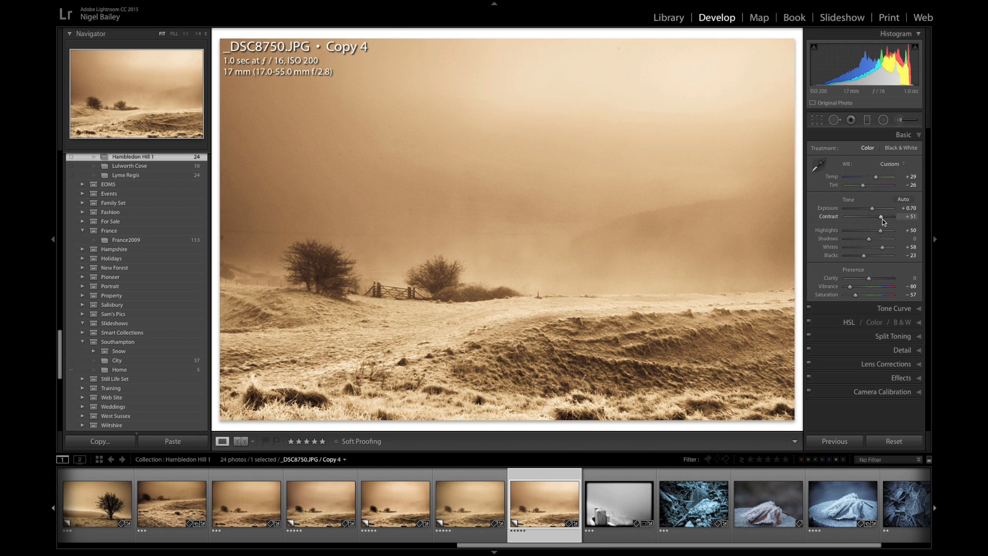
left_click(874, 278)
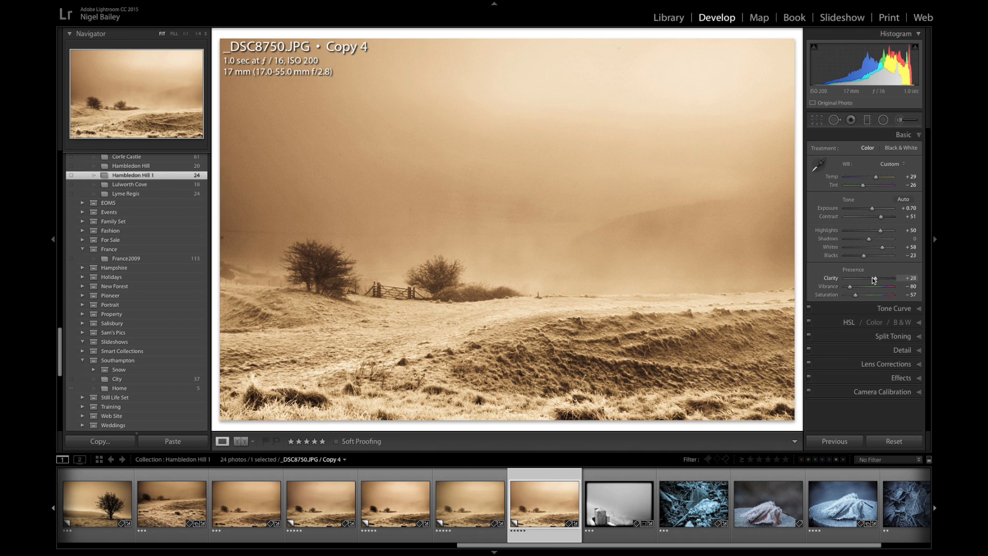
left_click_drag(874, 279, 873, 281)
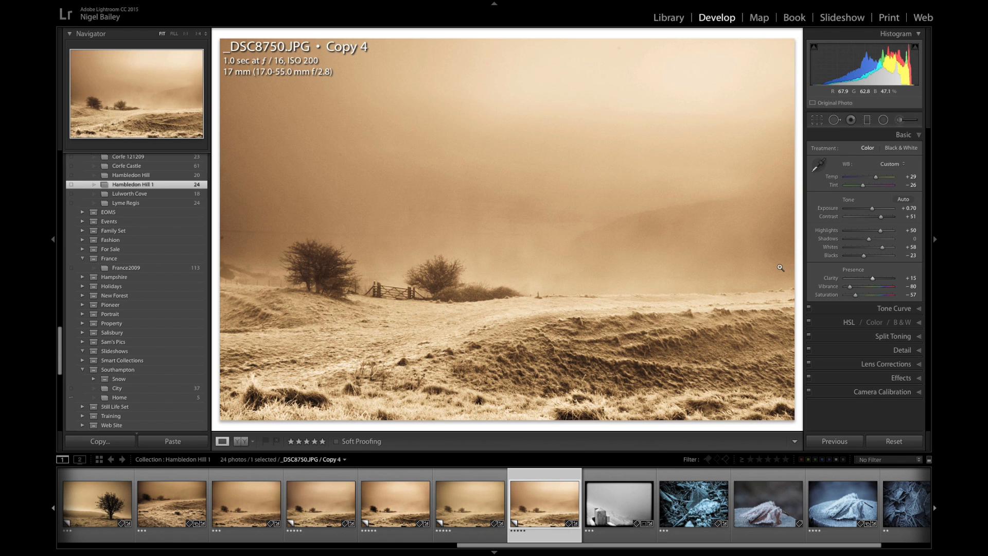
Sharpen the photo with the Sharpen - Scenic preset and set the sharpening Masking to 92.
left_click(916, 350)
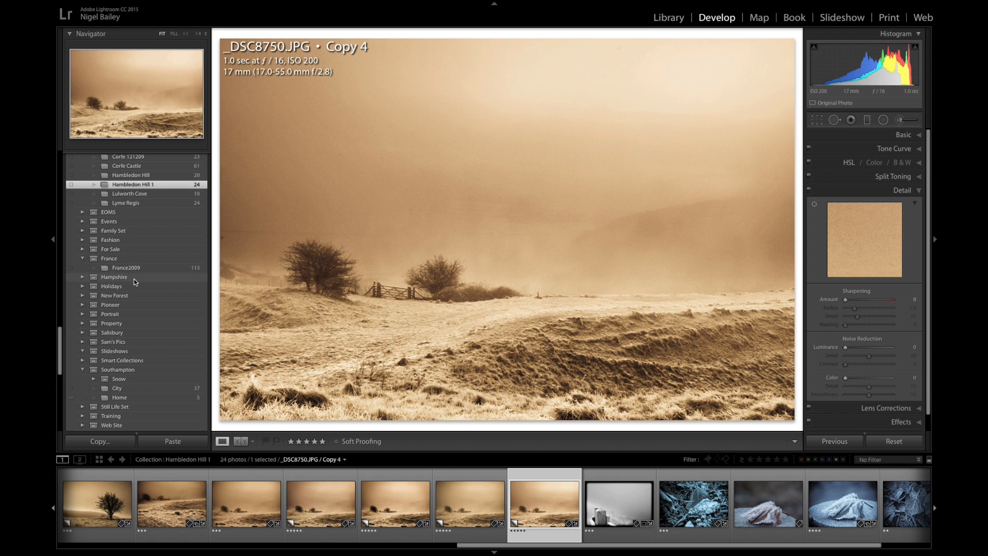
scroll(138, 280, "up", 5)
scroll(138, 281, "up", 6)
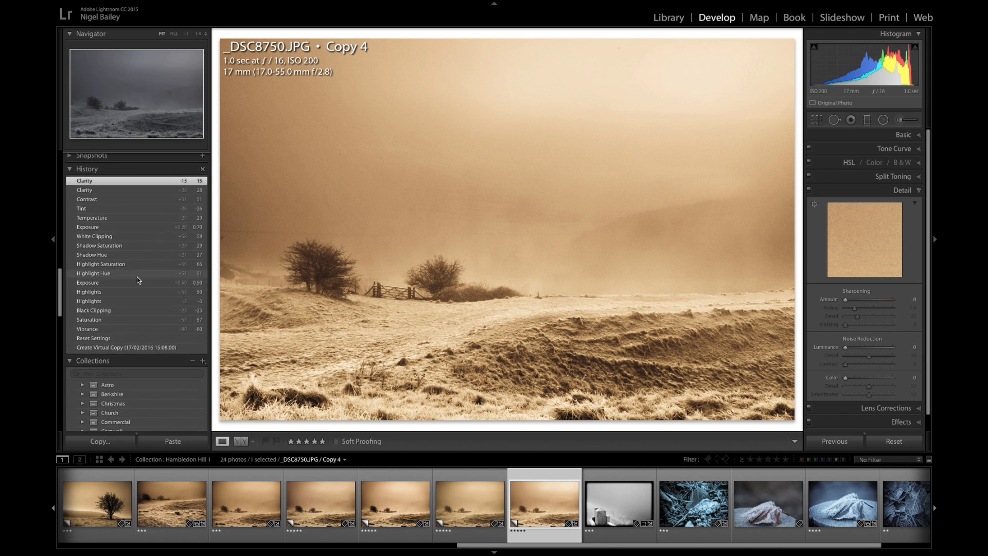
scroll(138, 286, "up", 6)
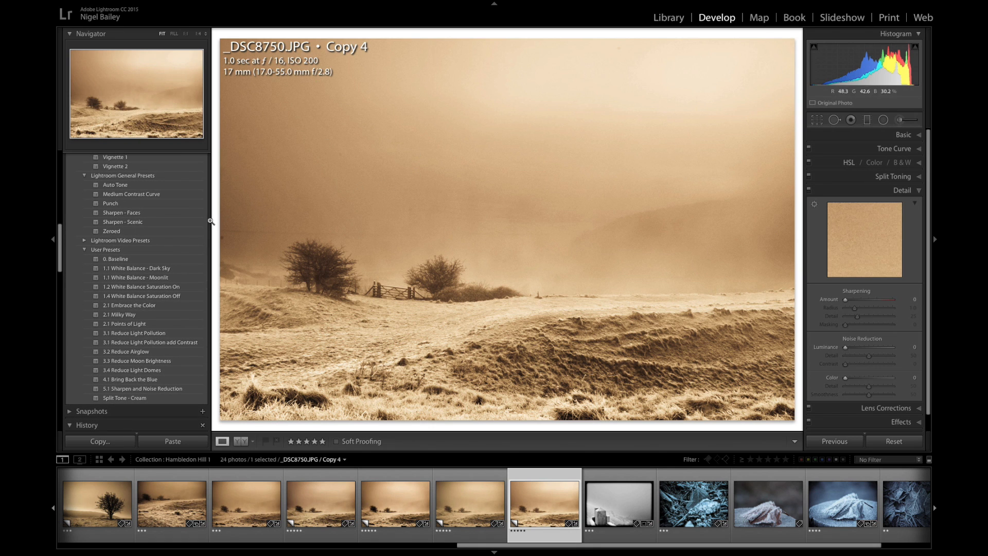
left_click(165, 215)
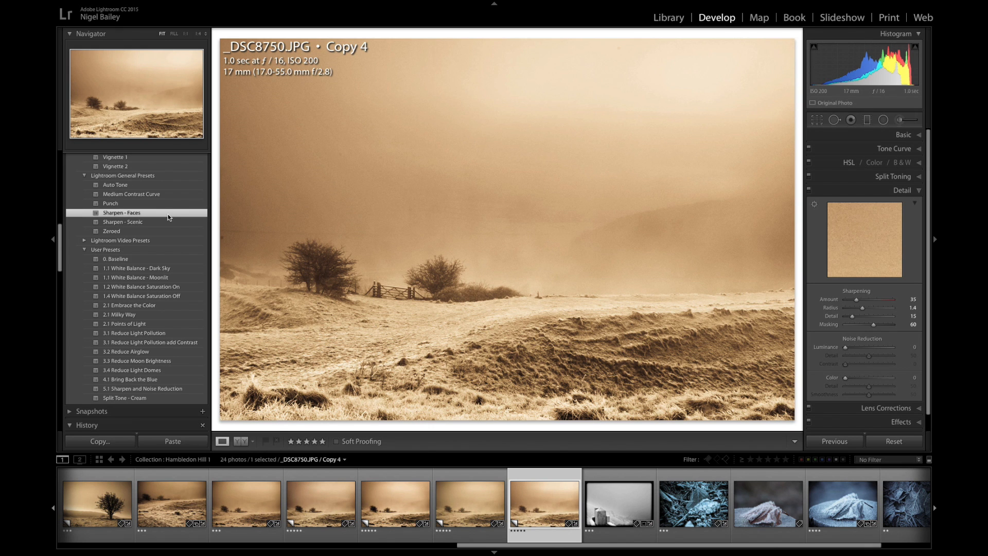
left_click(153, 222)
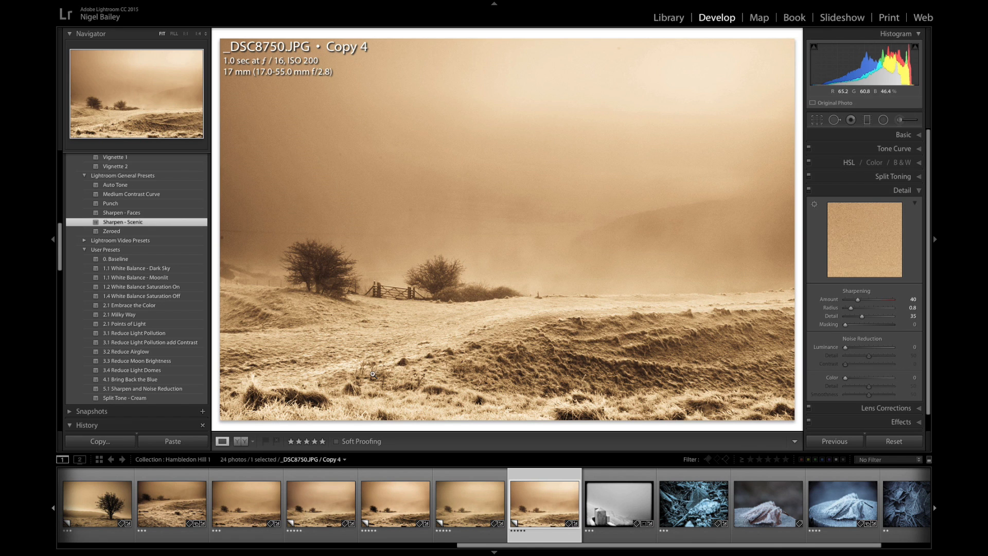
key("alt")
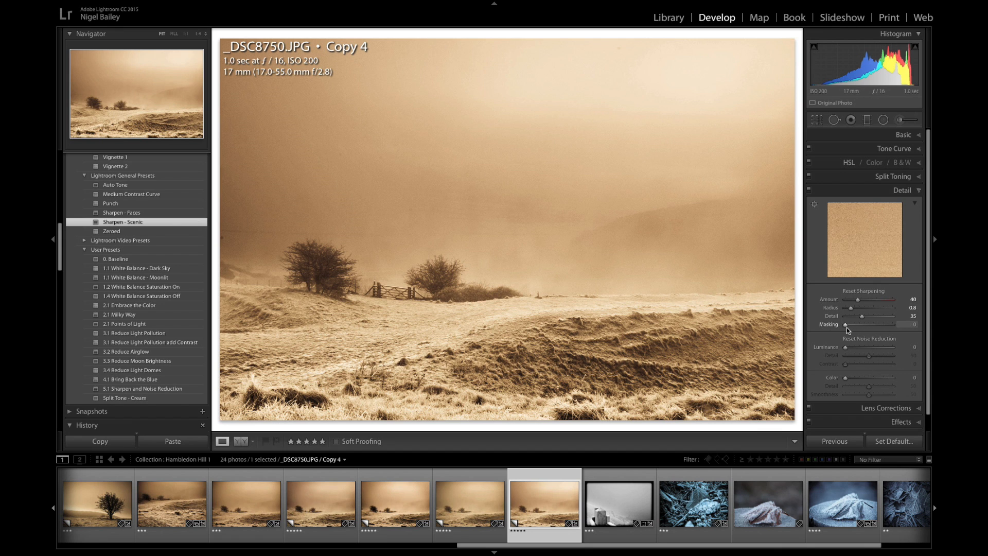
left_click_drag(846, 326, 888, 326)
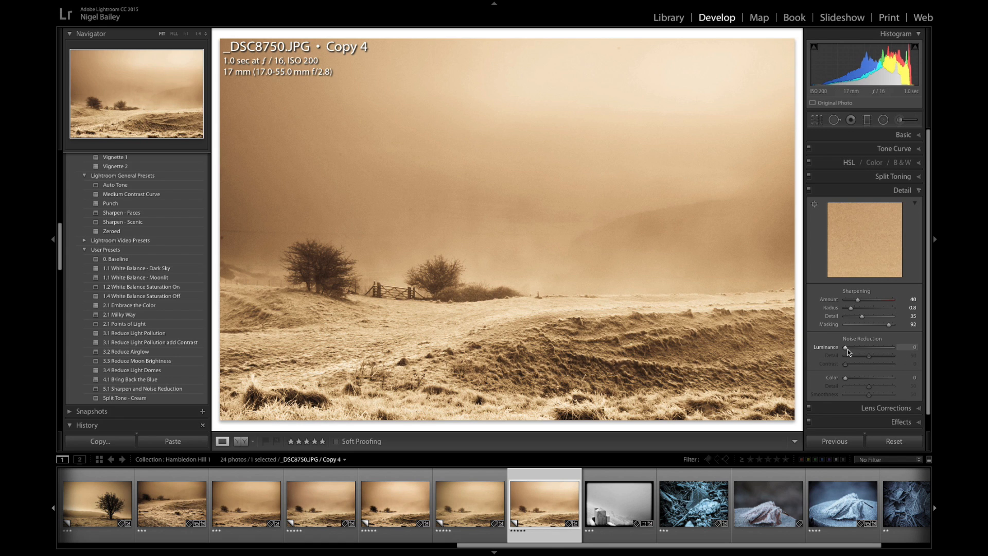
Reduce noise with Luminance 29 and Detail 66, judging the effect close up on the trees and gate.
left_click(380, 260)
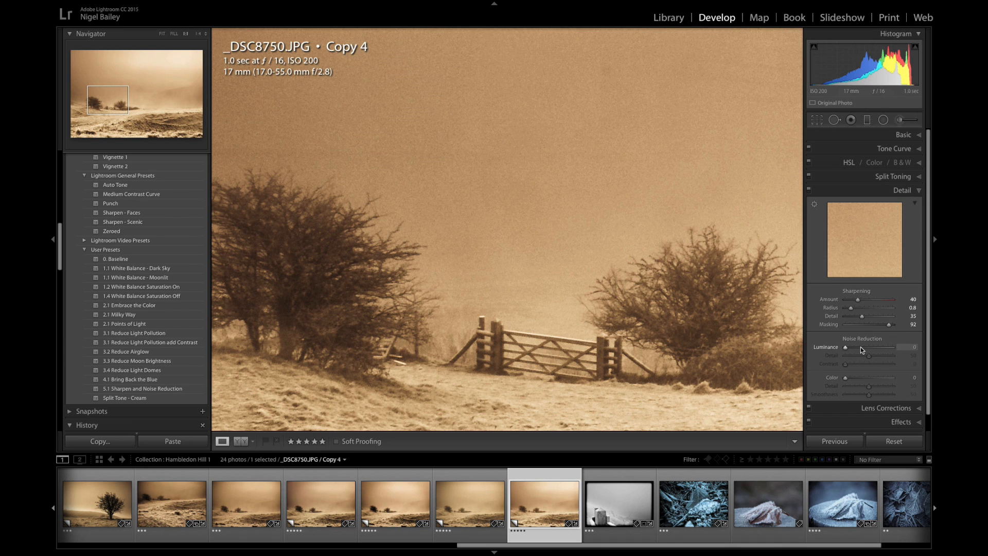
left_click_drag(845, 350, 863, 349)
left_click_drag(860, 350, 858, 349)
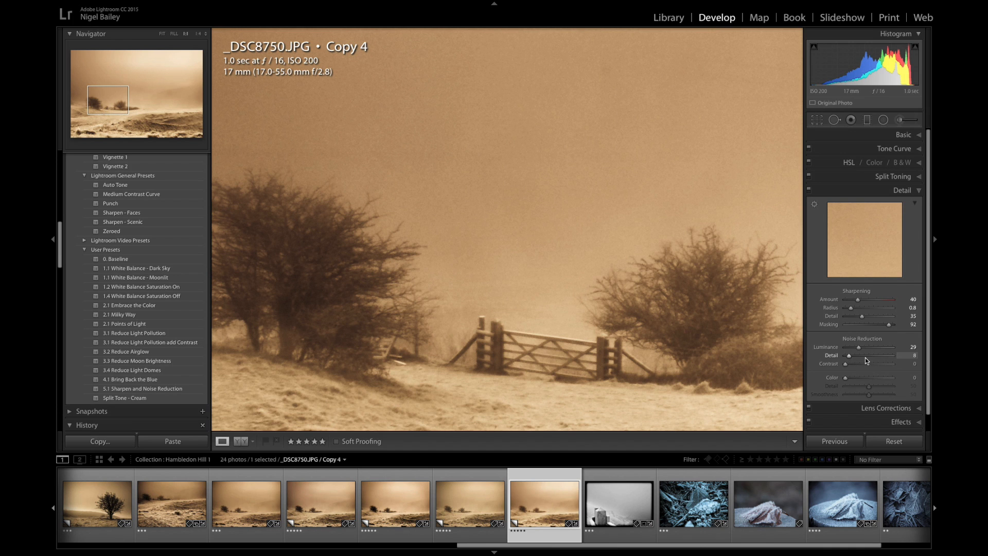
left_click(887, 355)
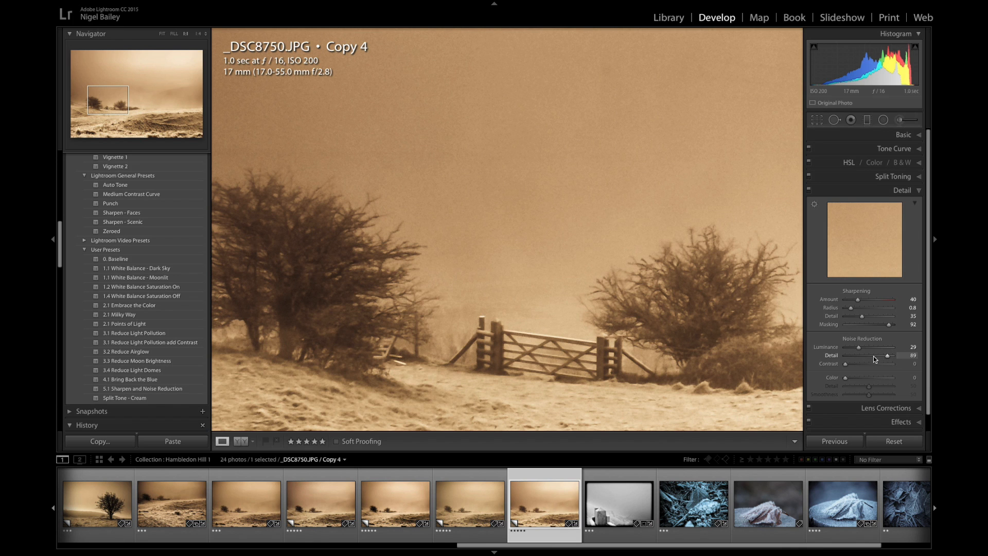
left_click_drag(875, 355, 881, 354)
left_click(550, 273)
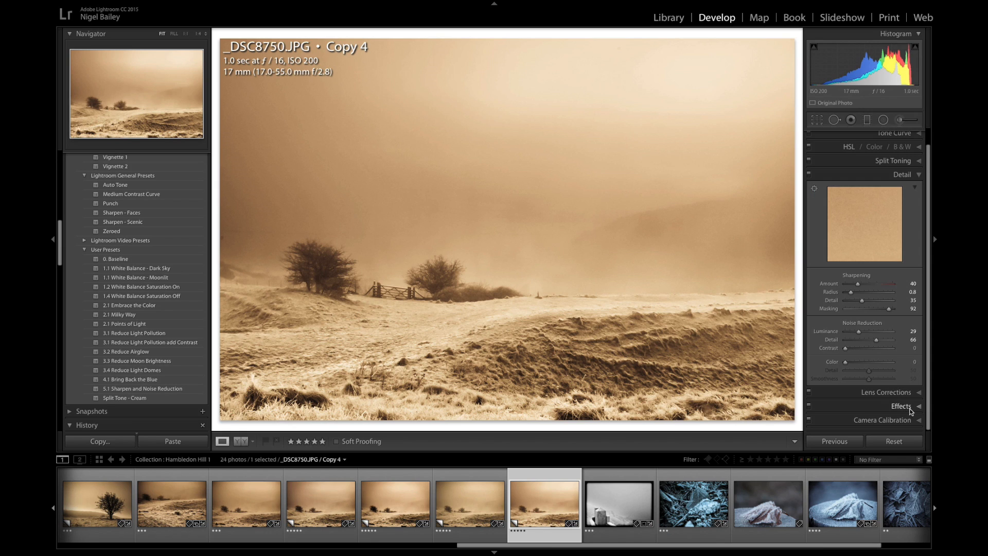
Set the post-crop vignetting Amount to +3.
left_click(917, 407)
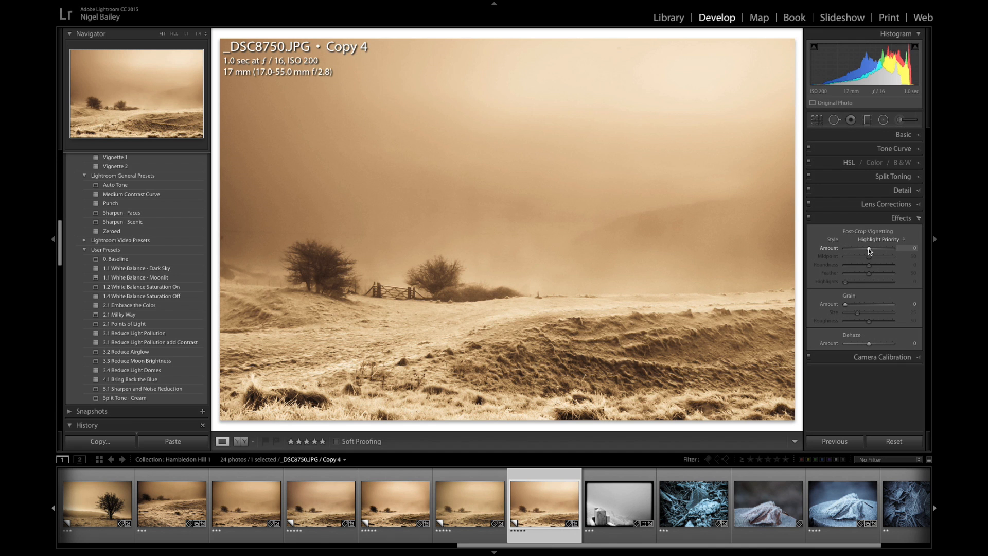
left_click_drag(868, 248, 868, 255)
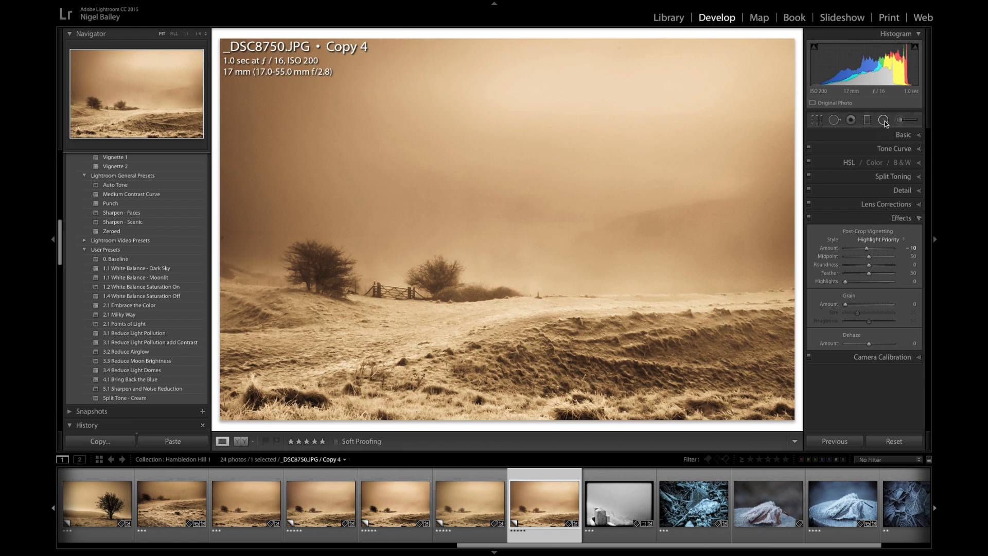
left_click_drag(866, 248, 869, 250)
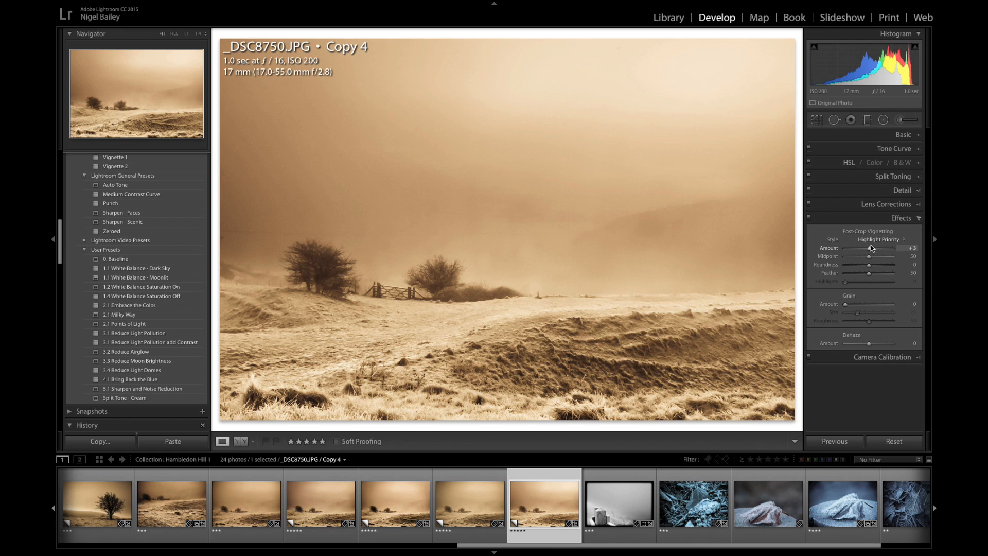
Add a large radial filter, centre it above the gate and trees, and rotate its ellipse slightly clockwise.
left_click(884, 120)
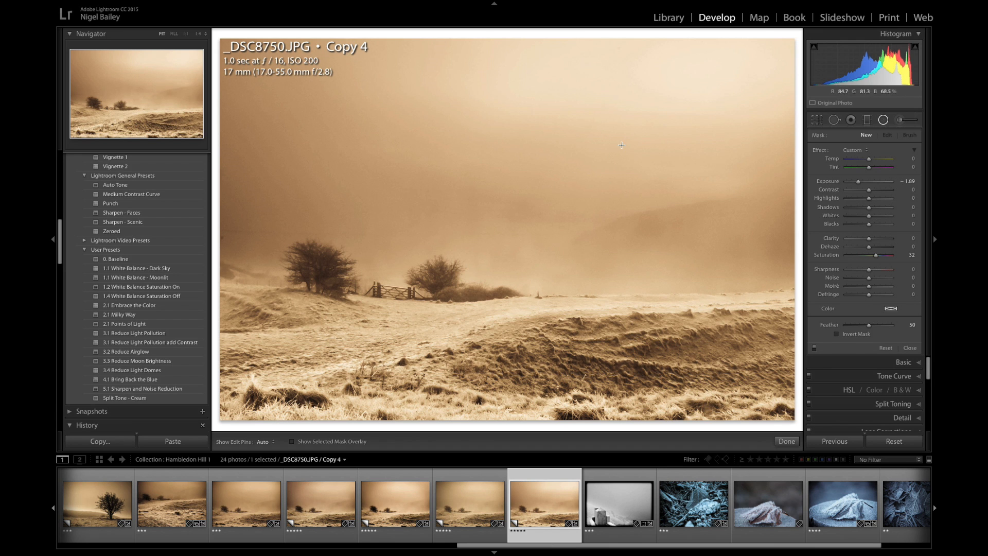
left_click_drag(646, 121, 421, 288)
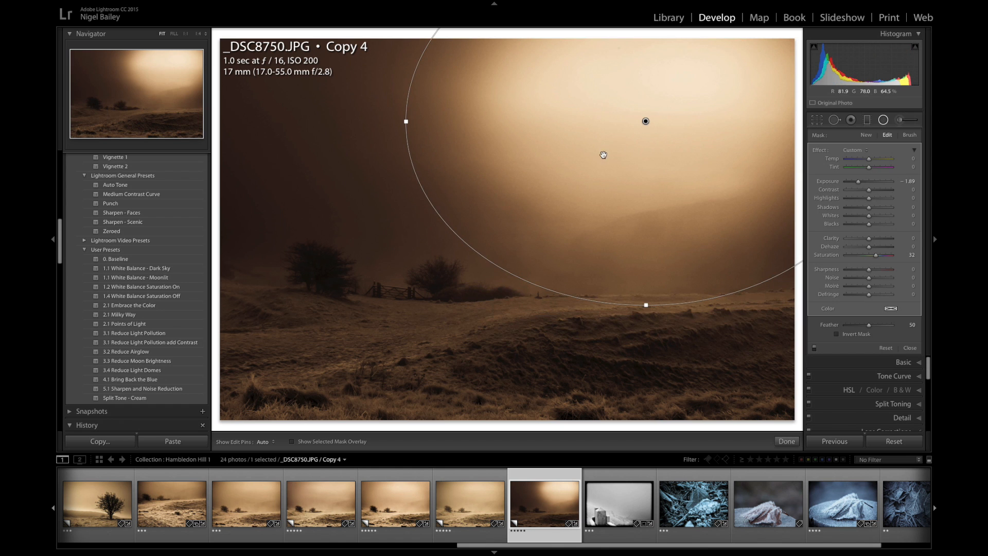
left_click_drag(644, 122, 485, 229)
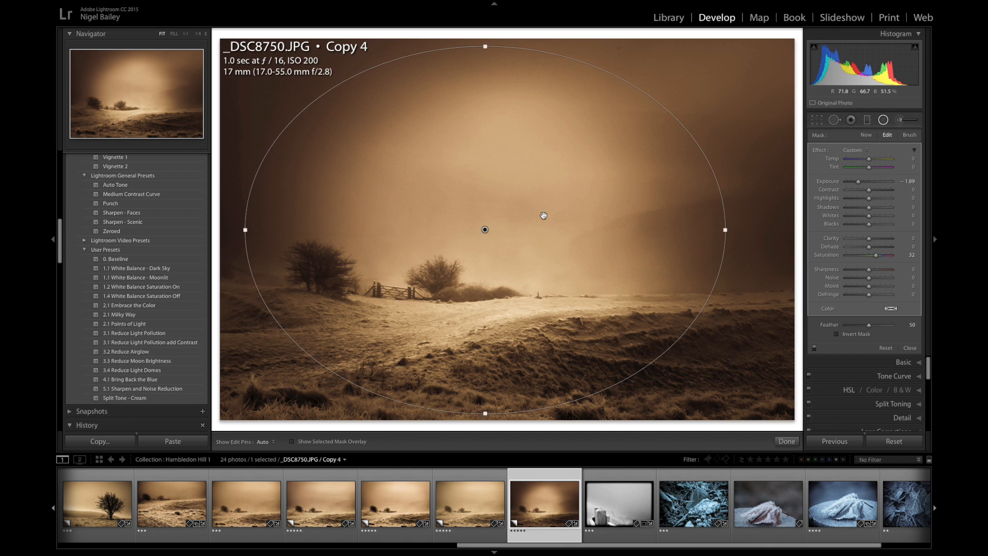
left_click_drag(460, 257, 513, 241)
mouse_move(463, 252)
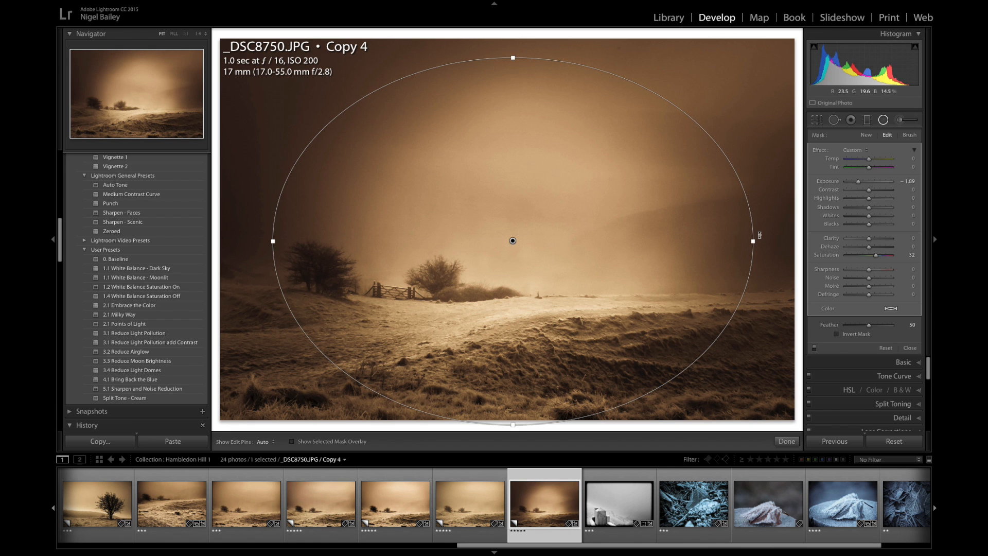
left_click_drag(760, 242, 758, 293)
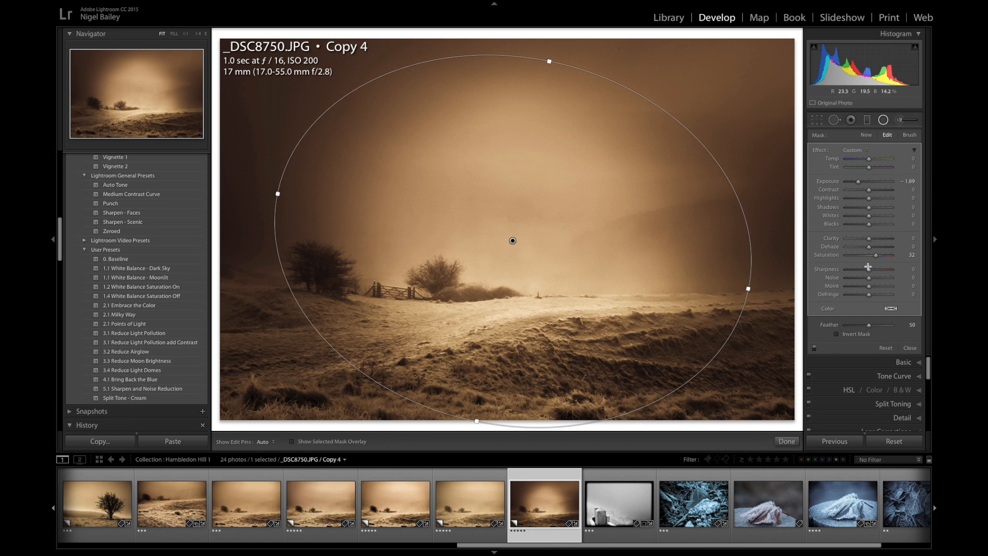
Set the radial filter's Exposure to −0.74 and Saturation to 2, and shift its centre slightly up and left.
mouse_move(859, 181)
left_mouse_down()
mouse_move(850, 182)
mouse_move(865, 182)
left_mouse_up()
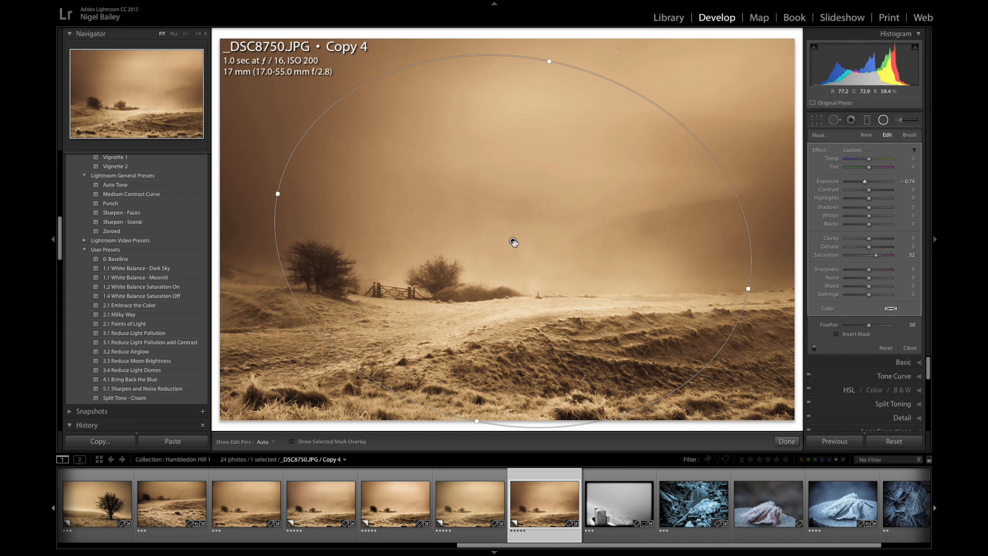
mouse_move(505, 243)
left_mouse_down()
mouse_move(494, 245)
mouse_move(503, 238)
left_mouse_up()
right_click(494, 243)
left_click(494, 245)
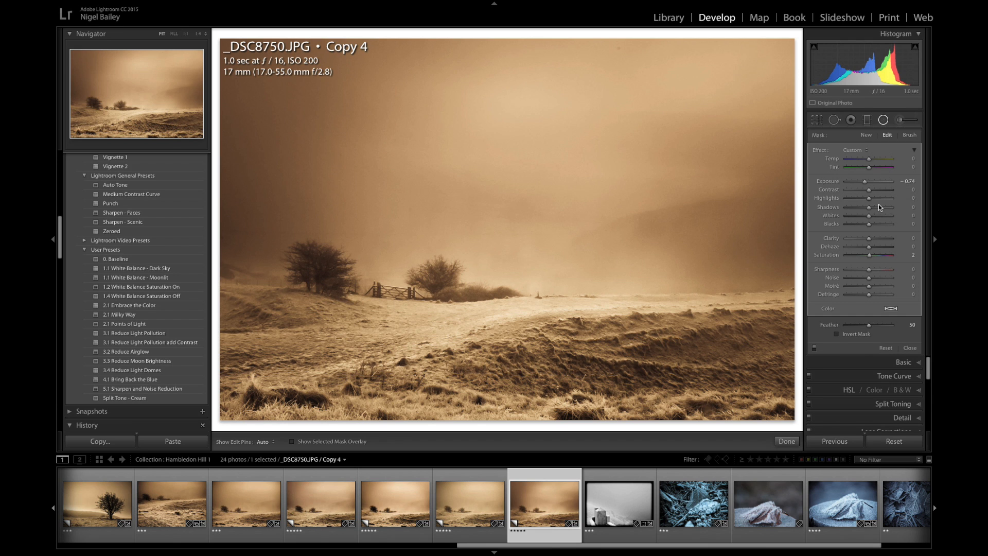
Widen the radial filter's ellipse towards the photo's sides and reduce its height.
mouse_move(739, 259)
left_click_drag(740, 291, 767, 291)
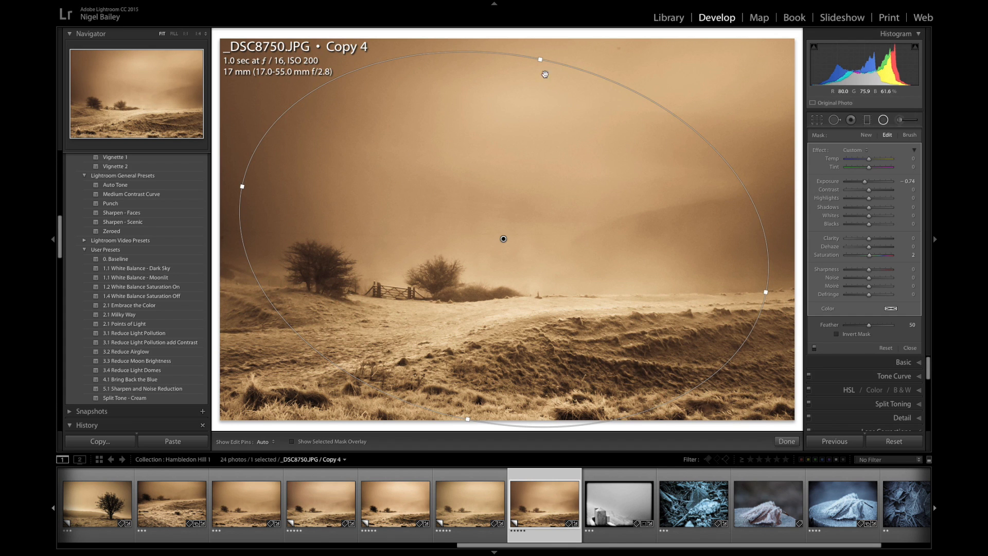
left_click_drag(539, 58, 535, 97)
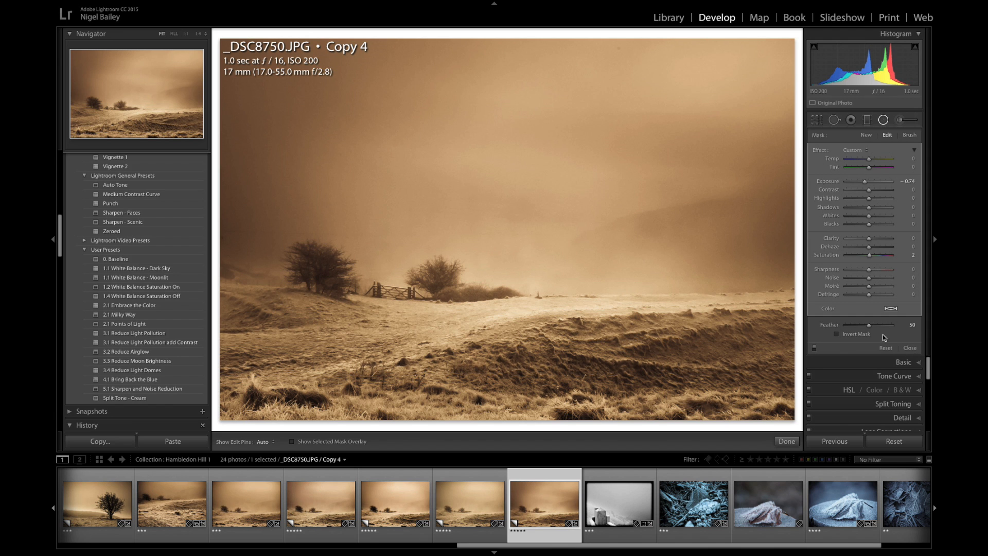
Set the radial filter's Feather to 41, make its ellipse slightly taller, and finish editing the filter.
mouse_move(879, 325)
left_mouse_down()
mouse_move(890, 327)
mouse_move(829, 328)
mouse_move(872, 325)
mouse_move(863, 328)
left_mouse_up()
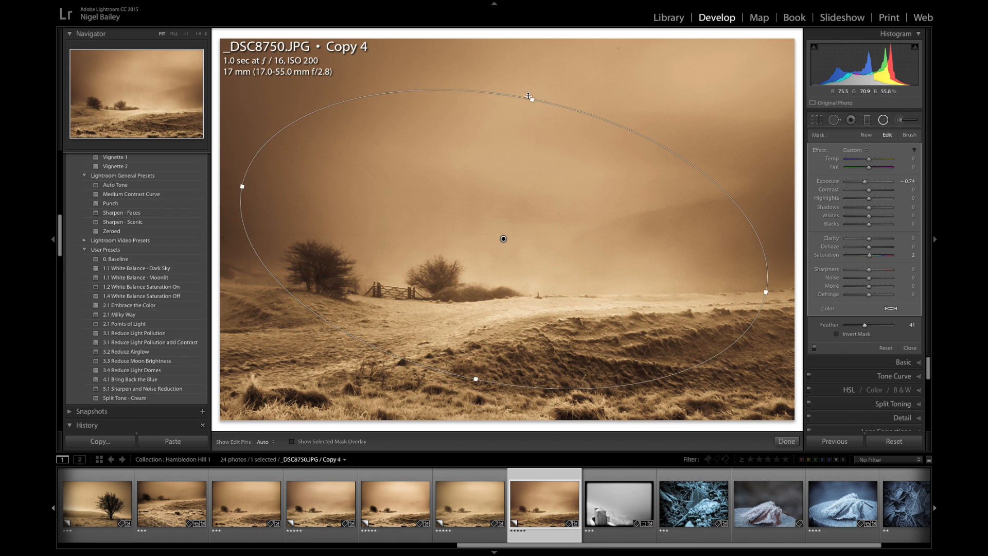
left_click_drag(532, 97, 542, 82)
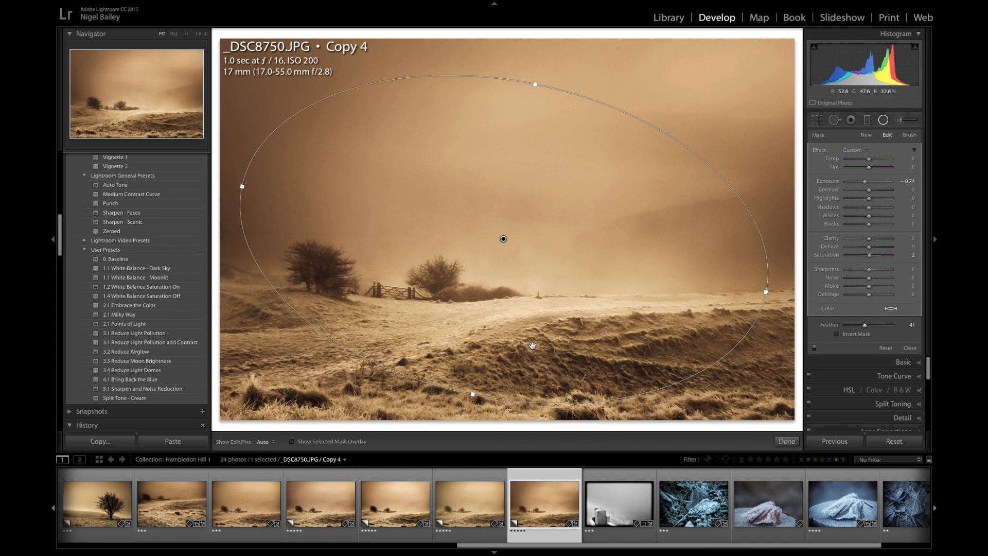
left_click(910, 349)
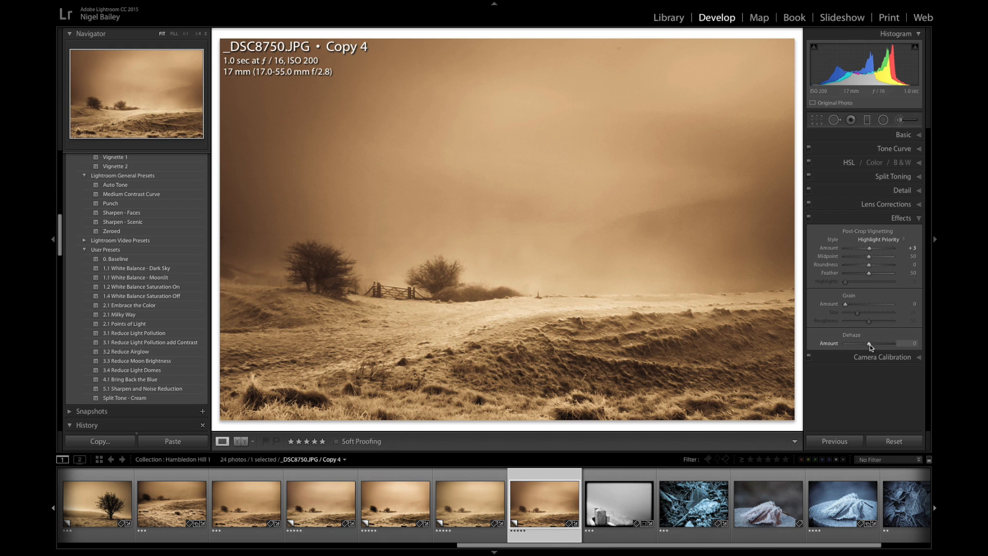
Set the Dehaze Amount to +18 and adjust the tone curve to Darks −18 and Lights +12.
left_click_drag(871, 344, 874, 345)
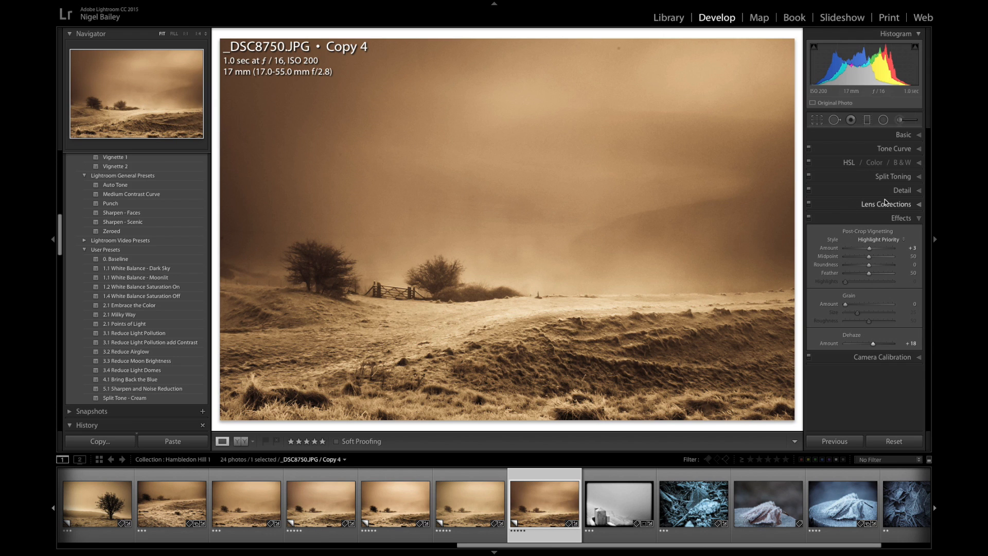
left_click(902, 148)
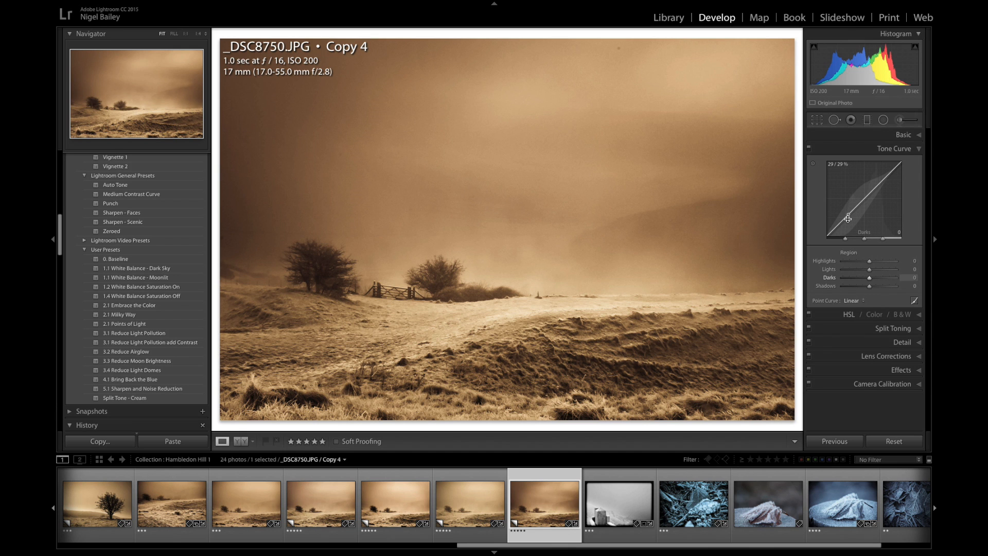
left_click_drag(847, 218, 848, 222)
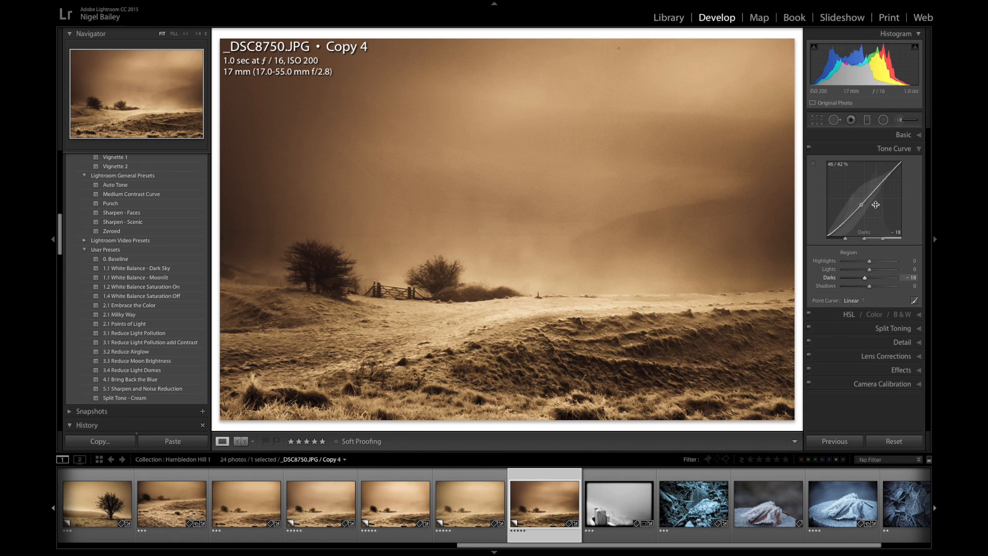
left_click_drag(881, 185, 880, 180)
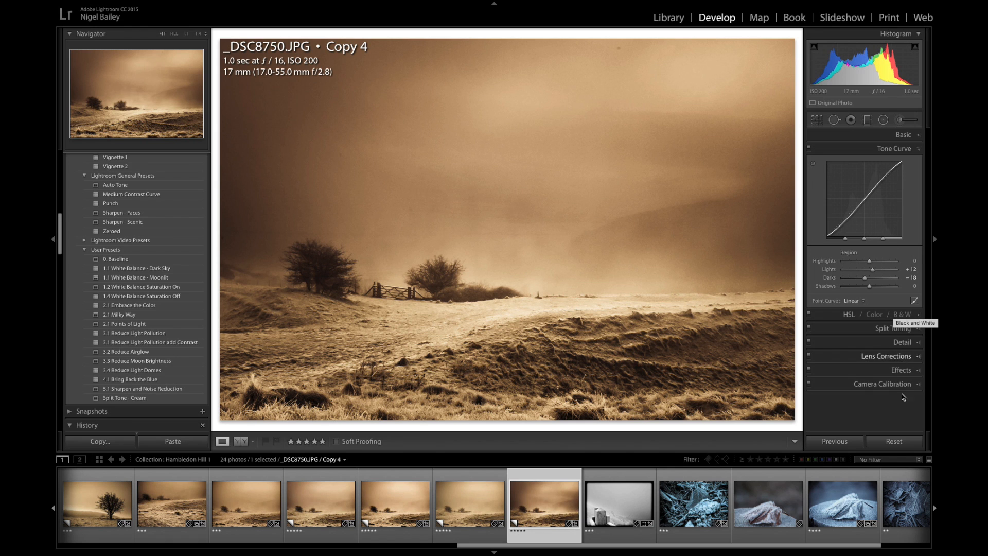
Review the basic adjustments and inspect the foreground grass, the gate and the whole photo at full screen.
left_click(920, 137)
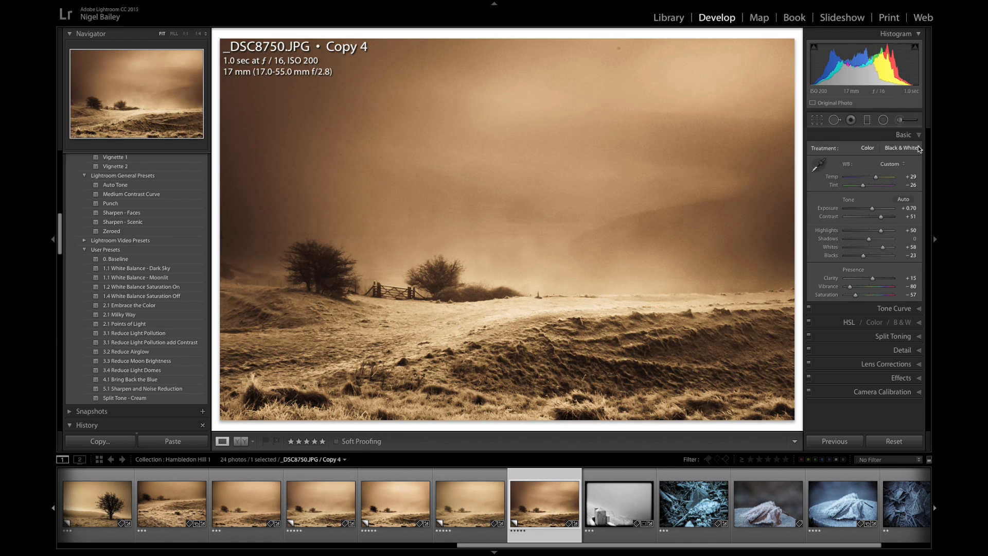
left_click(920, 136)
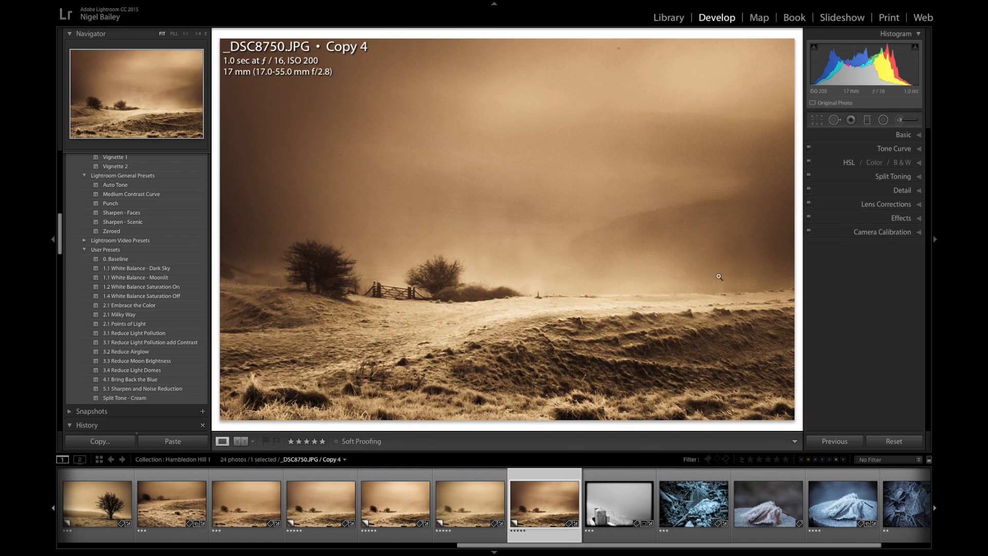
left_click(373, 375)
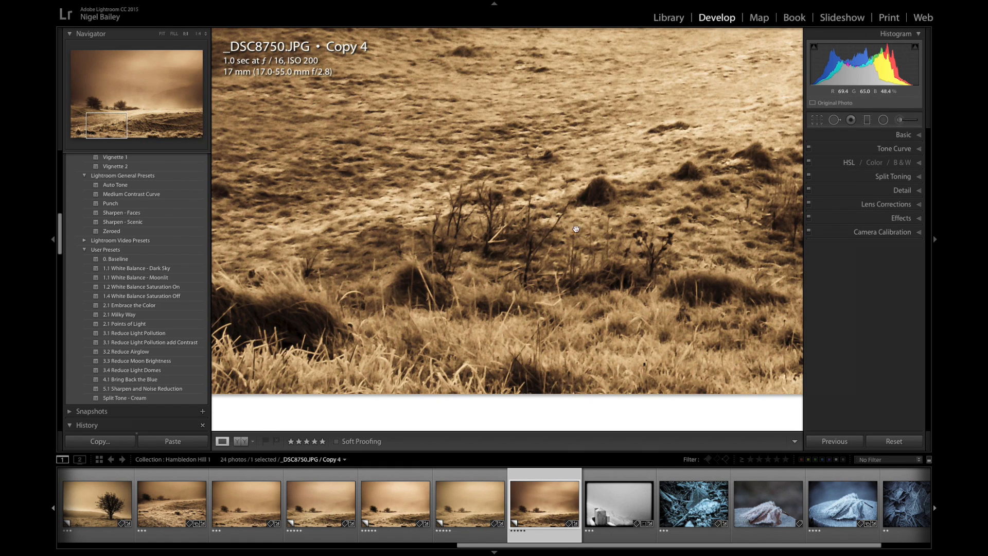
left_click(600, 230)
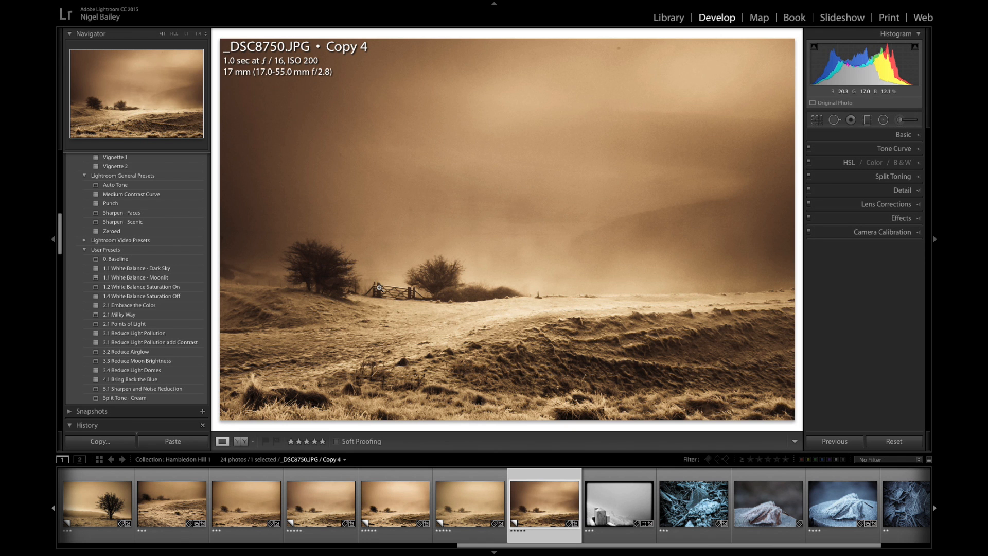
left_click(382, 287)
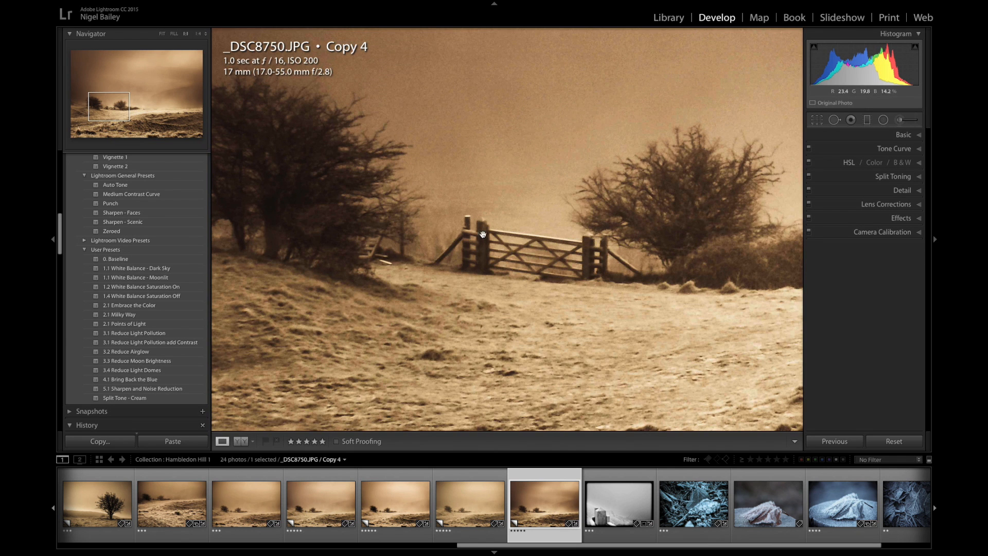
left_click(525, 243)
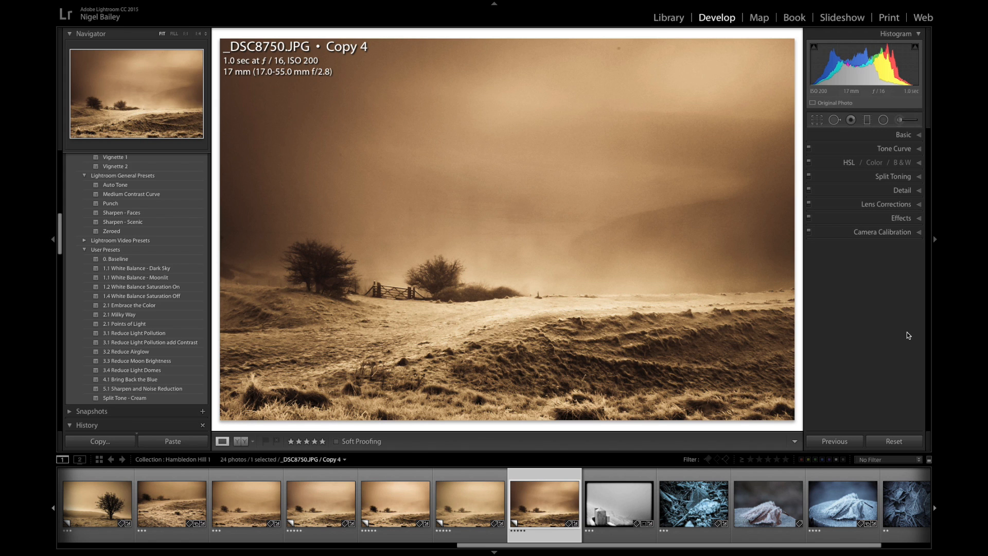
key("f")
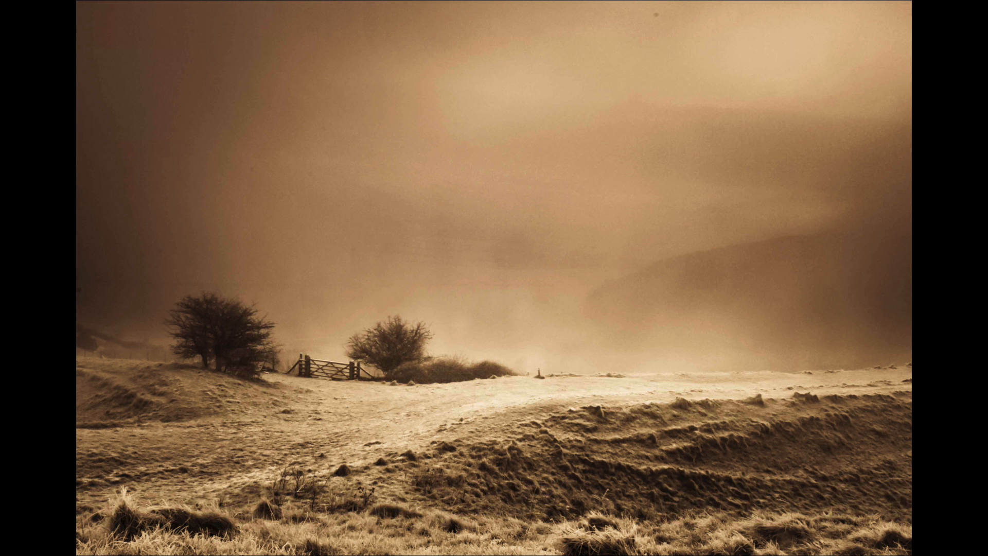
key("f")
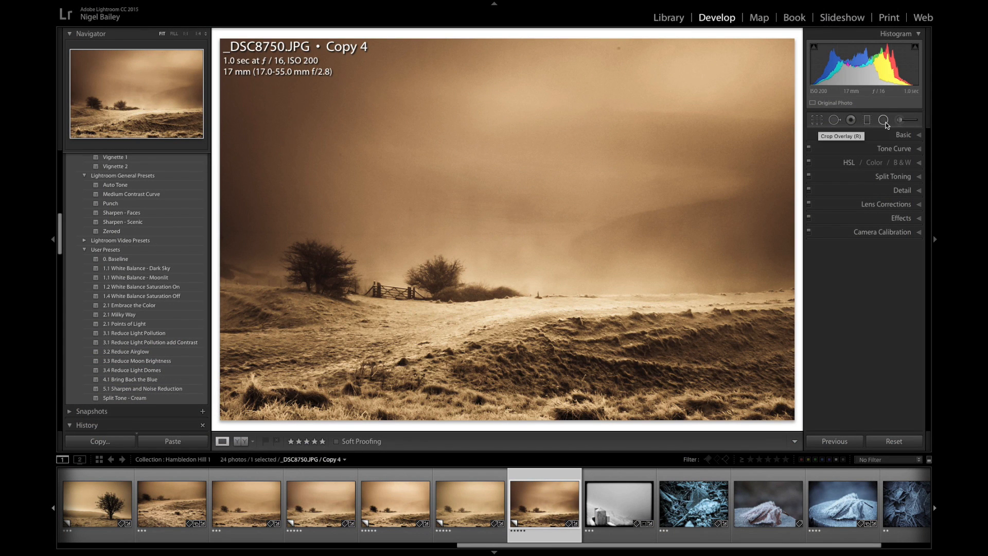
Visualize spots with a raised threshold and clone out the dust spots in the sky with a size 70 brush.
left_click(834, 120)
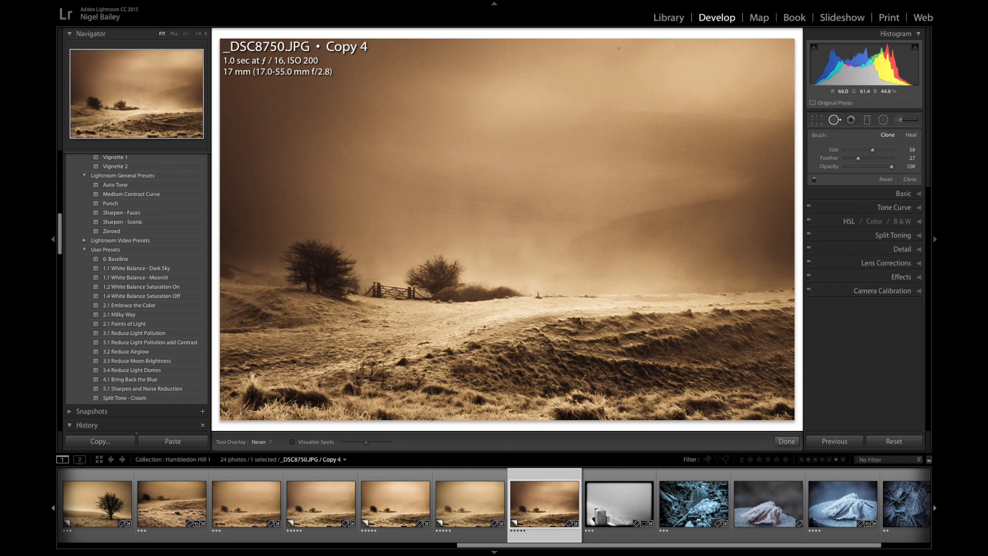
left_click(292, 443)
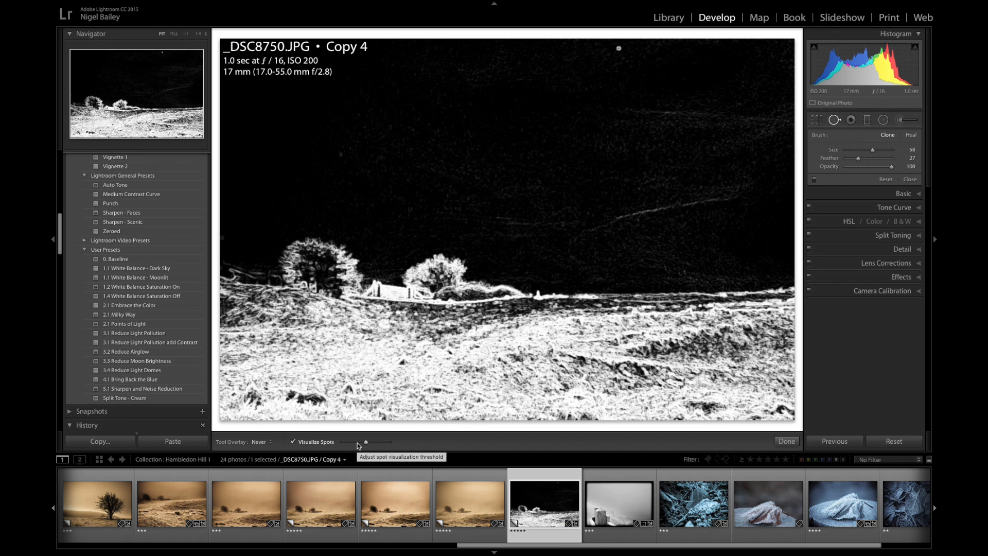
left_click_drag(366, 442, 375, 440)
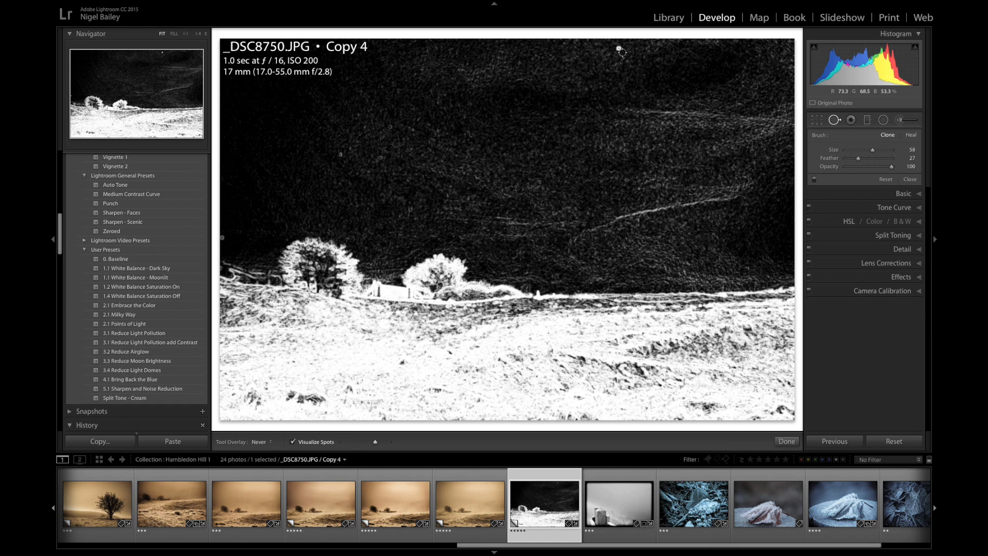
scroll(623, 87, "up", 2)
left_click(619, 48)
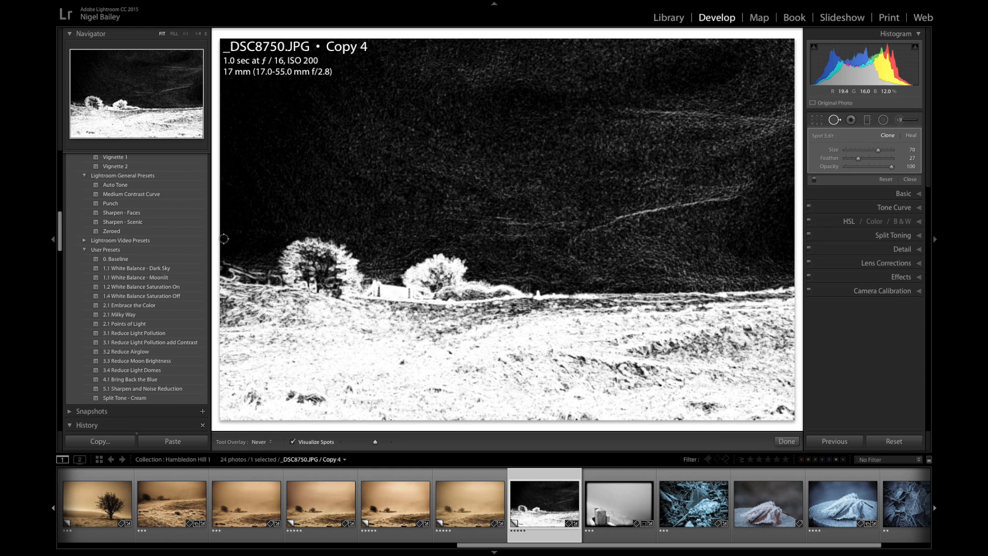
Cycle through the photo info overlays and leave the overlay hidden.
key("i")
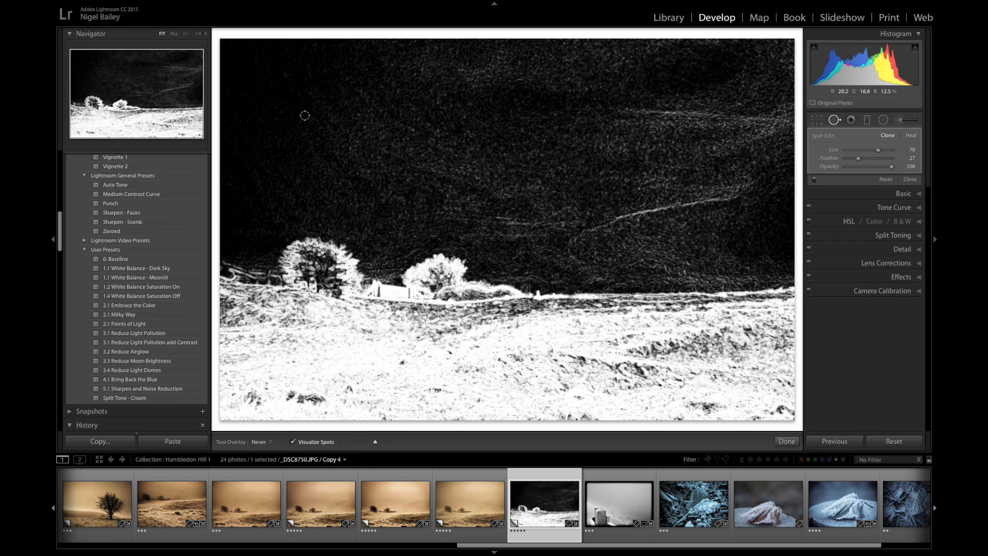
key("i")
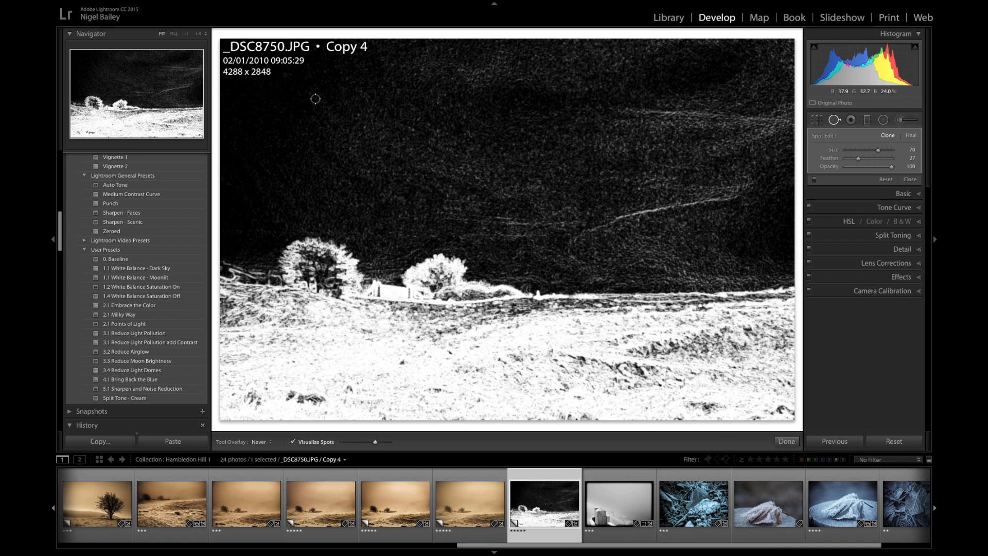
key("i")
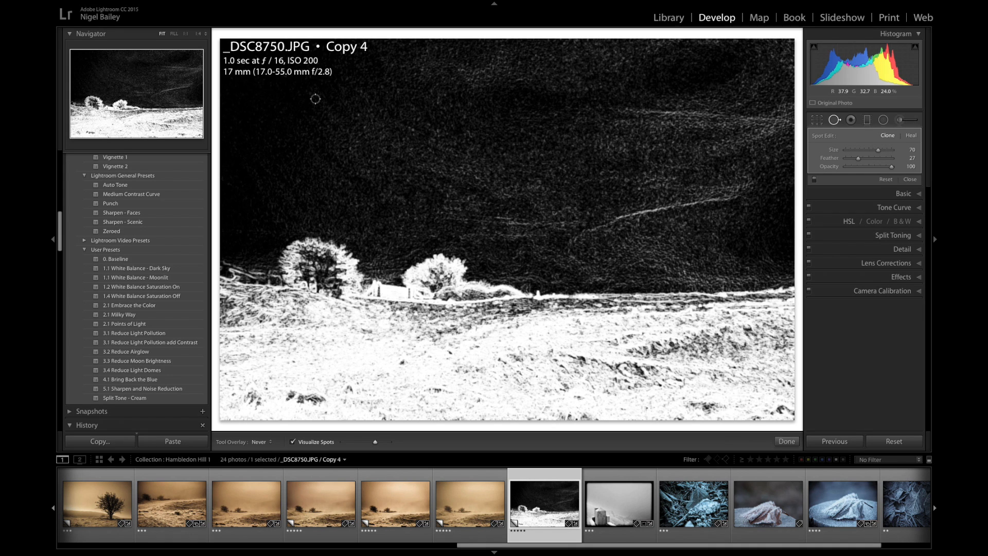
key("i")
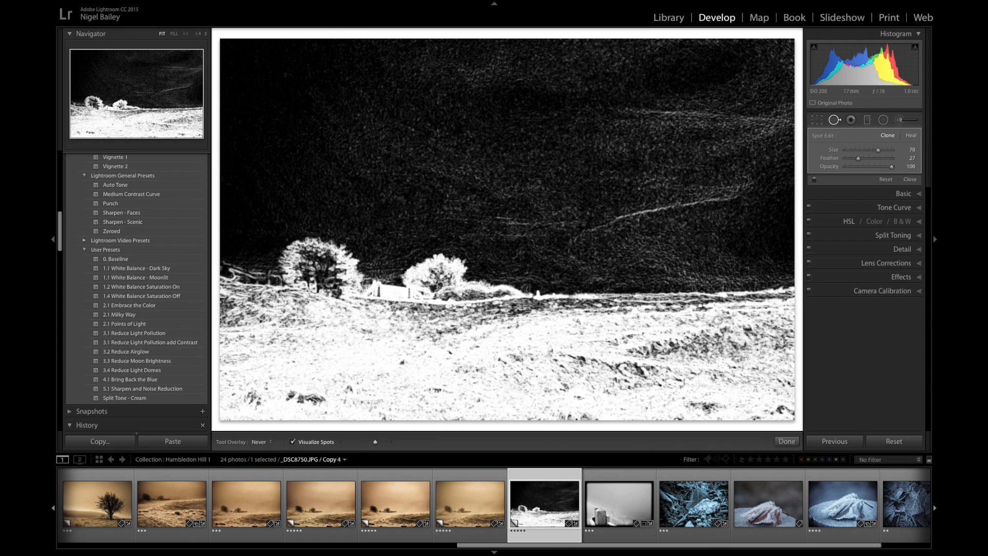
Turn off spot visualization, leaving the Spot Removal tool, and check the cleaned photo at full screen.
left_click(294, 443)
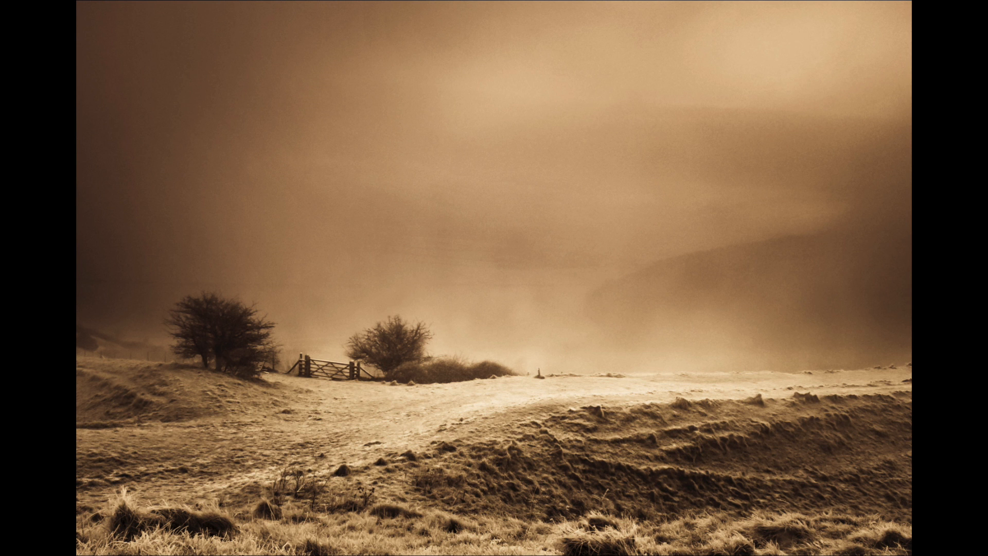
key("f")
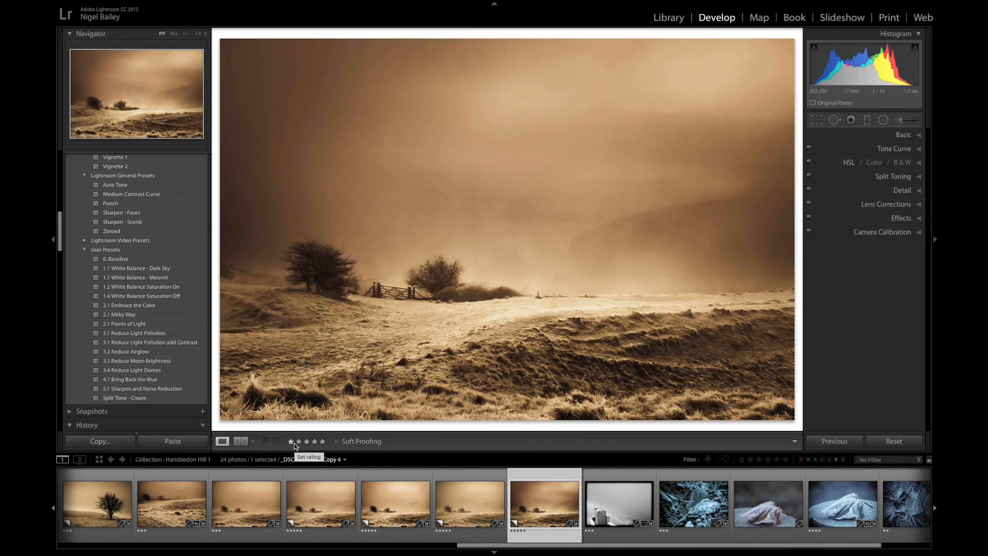